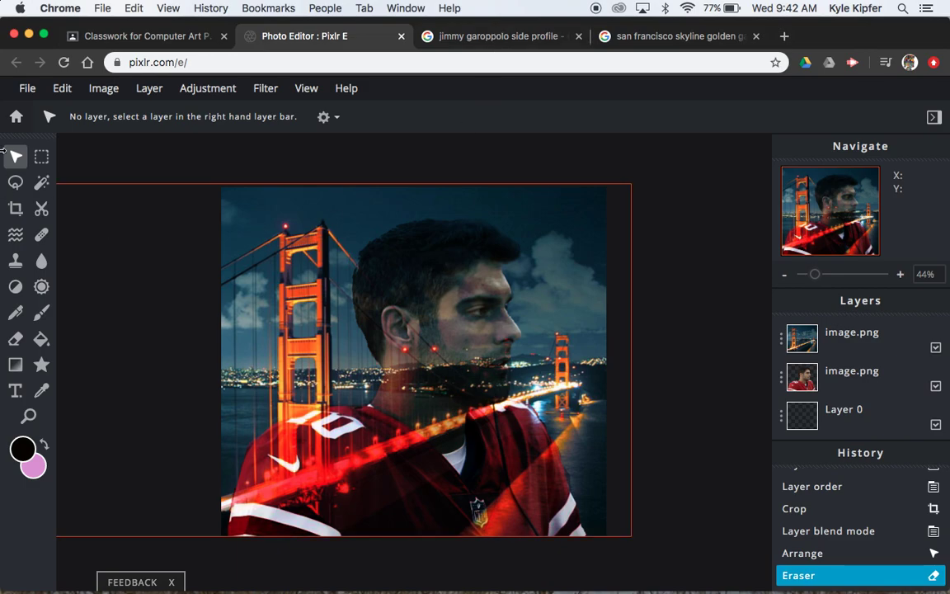
# Create a new 1920 x 1080 Full HD image named doubleexpose with no background.
pyautogui.click(17, 118)
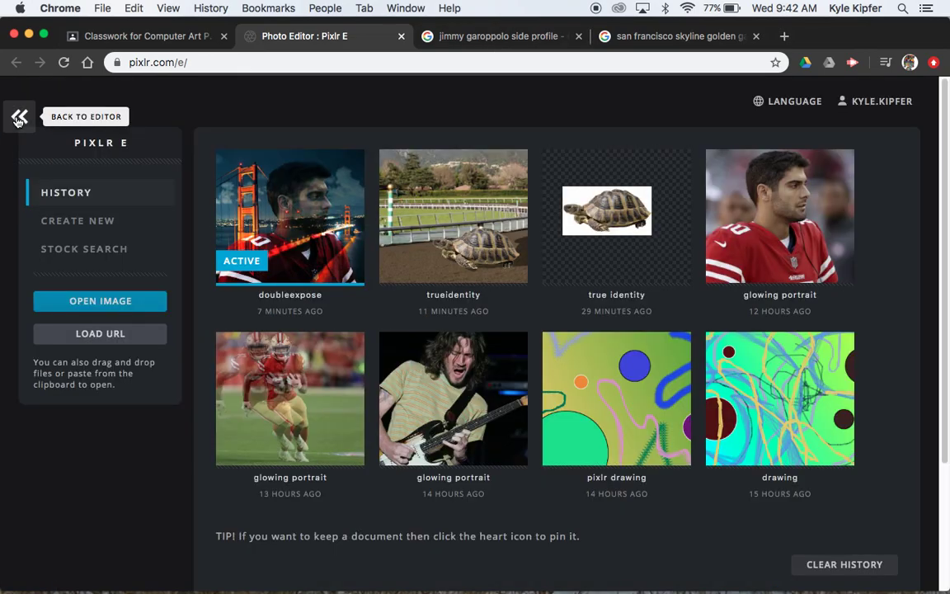
pyautogui.click(112, 222)
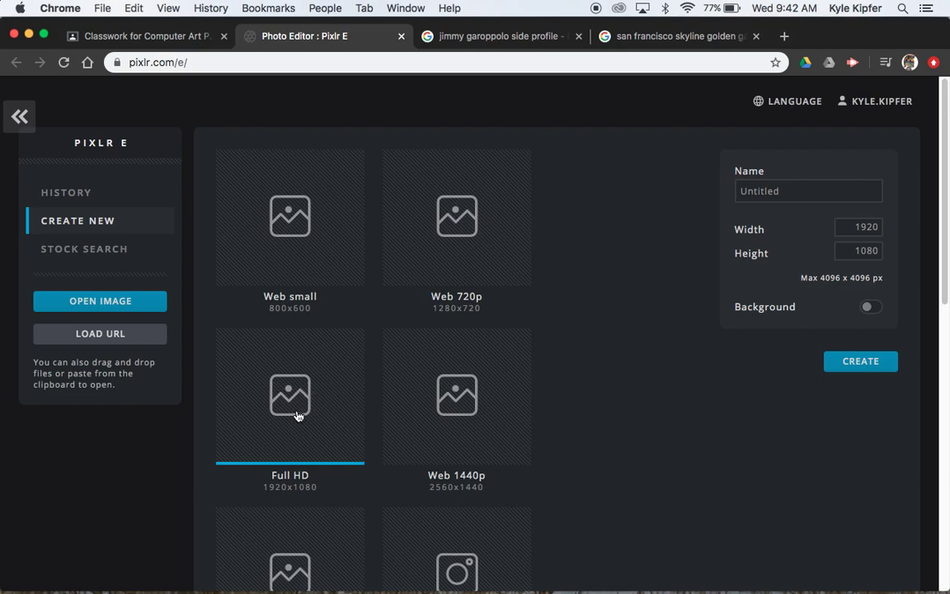
pyautogui.click(848, 191)
pyautogui.moveTo(813, 194); pyautogui.dragTo(671, 190)
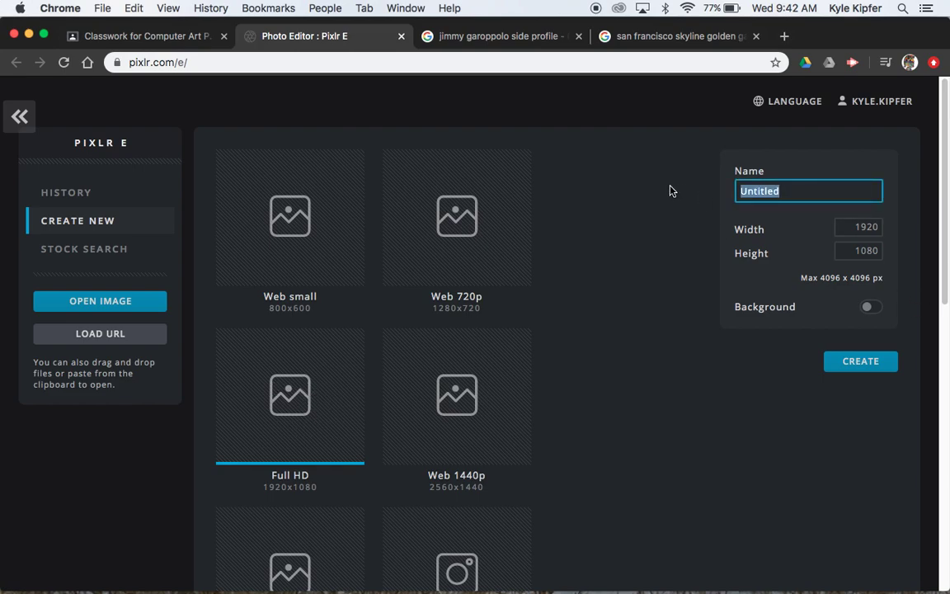
pyautogui.write('doubleexpose')
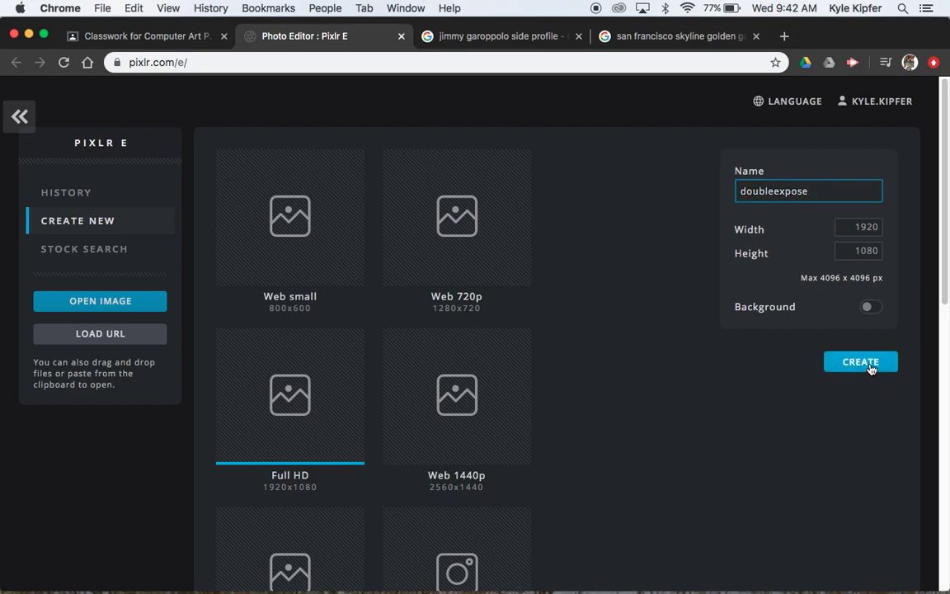
pyautogui.click(866, 363)
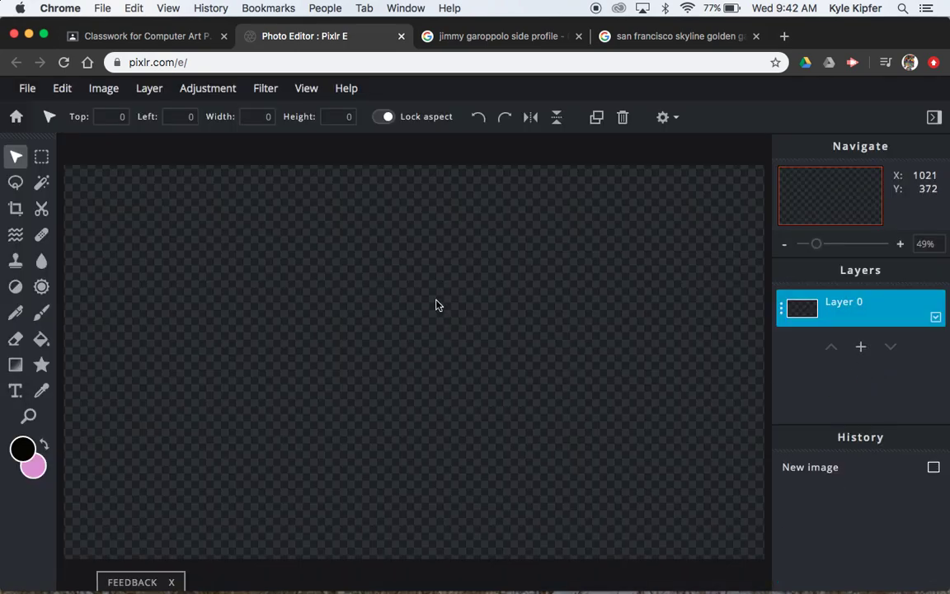
# Copy the enlarged side-profile photo of the red-jersey football player from Google Images and paste it into the Pixlr E document.
pyautogui.click(497, 36)
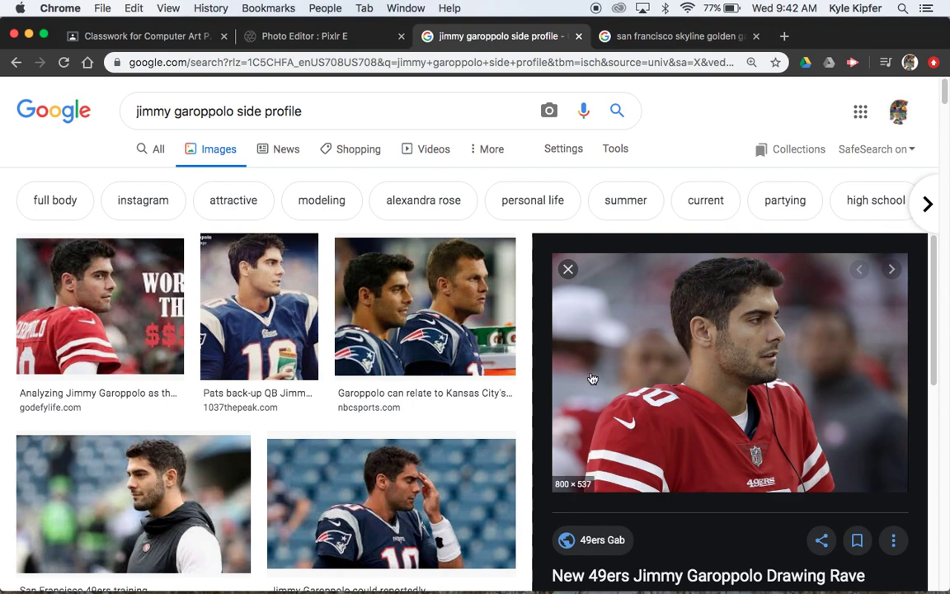
pyautogui.rightClick(714, 385)
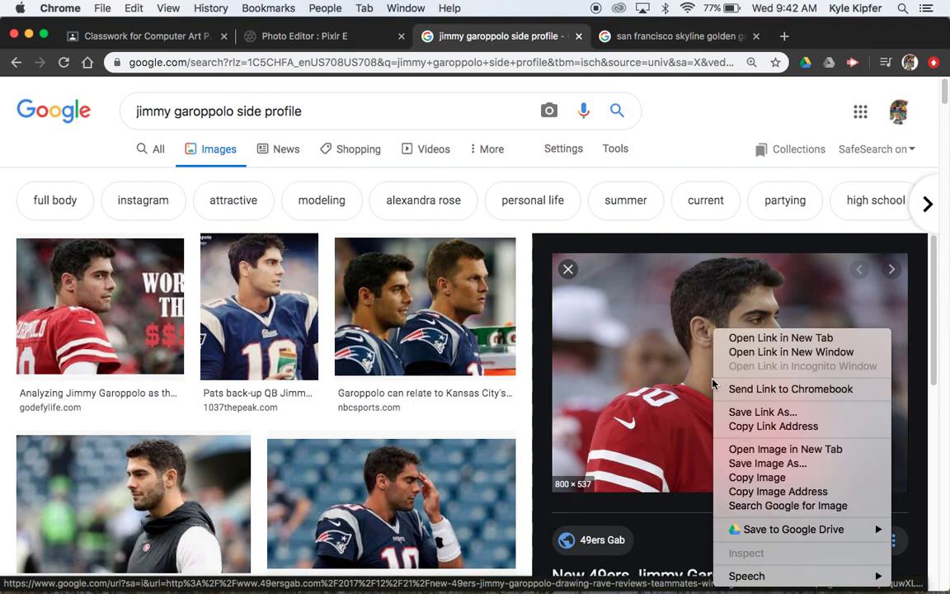
pyautogui.click(674, 324)
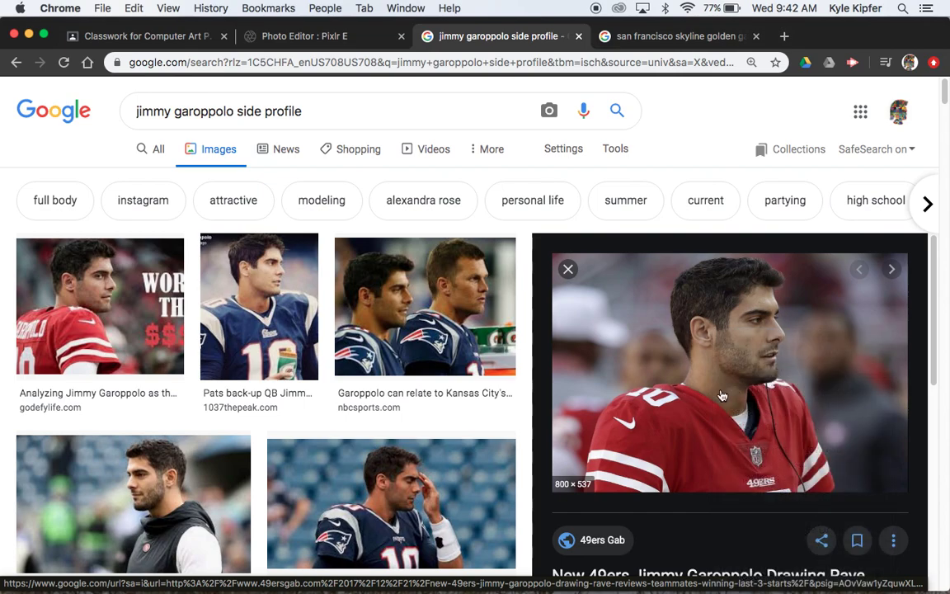
pyautogui.rightClick(721, 396)
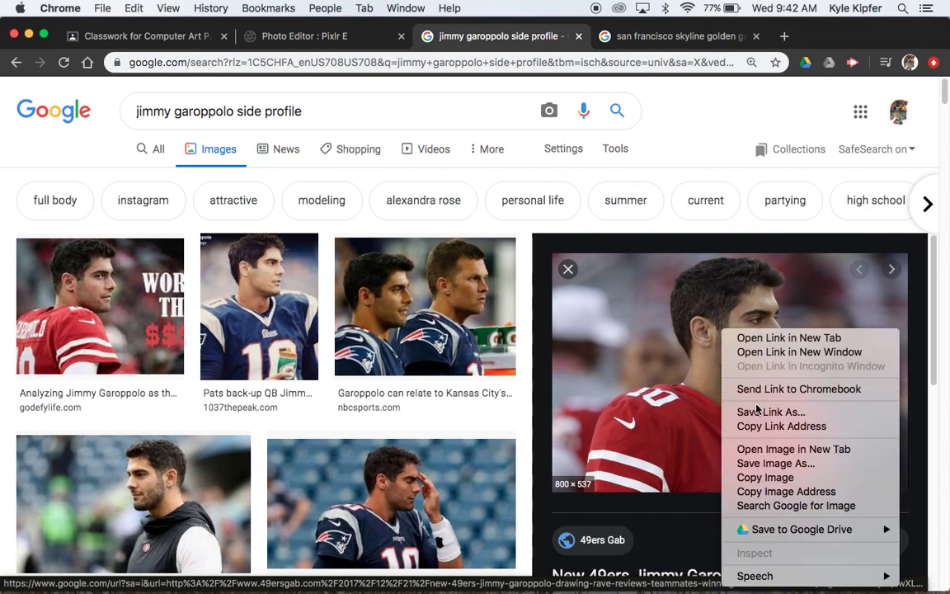
pyautogui.click(765, 478)
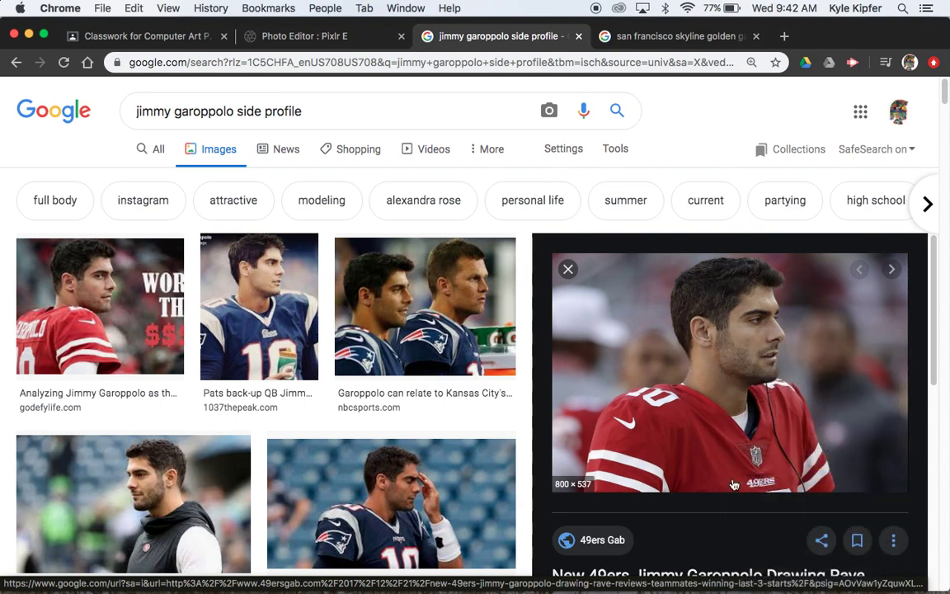
pyautogui.click(335, 39)
pyautogui.press('super+v')
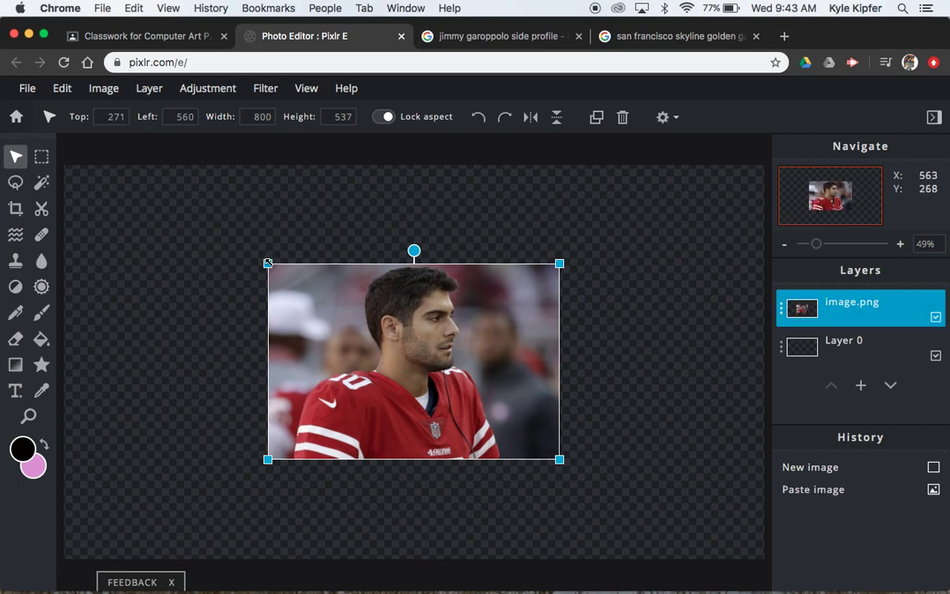
# Enlarge the player photo proportionally to about 1921 x 1289 so it covers the whole canvas, and deselect its layer.
pyautogui.moveTo(267, 262); pyautogui.dragTo(65, 180)
pyautogui.moveTo(558, 458); pyautogui.dragTo(755, 543)
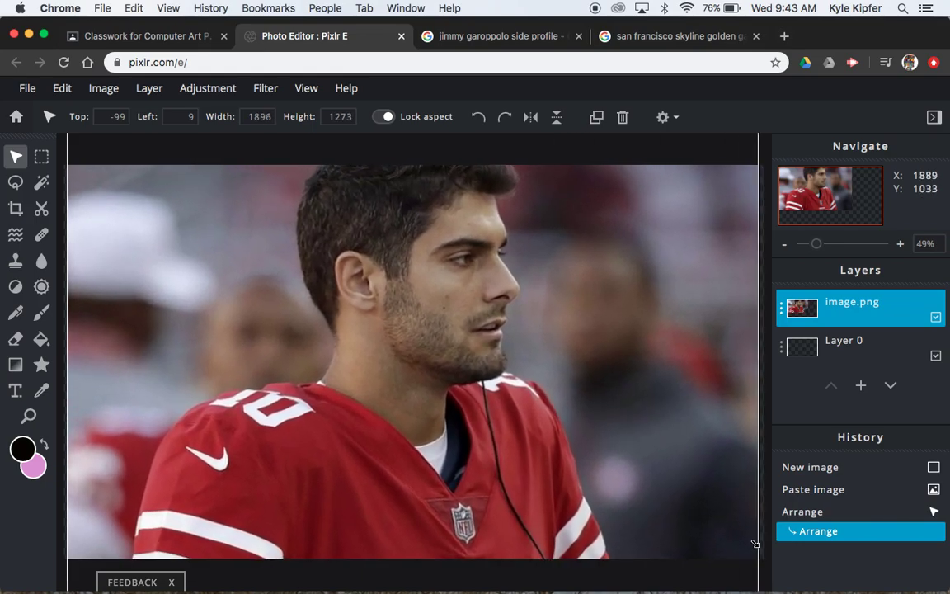
pyautogui.press('super+minus')
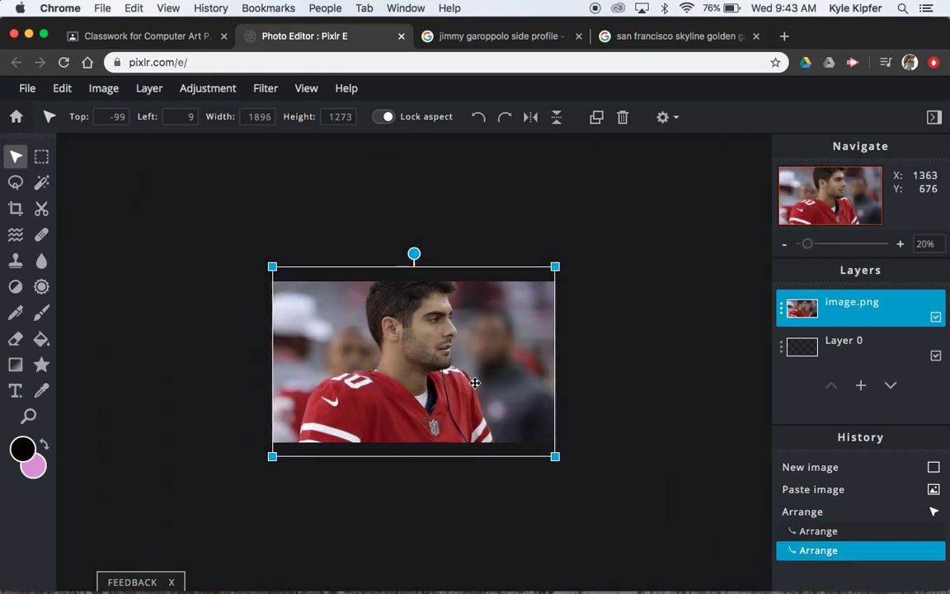
pyautogui.moveTo(555, 456); pyautogui.dragTo(559, 458)
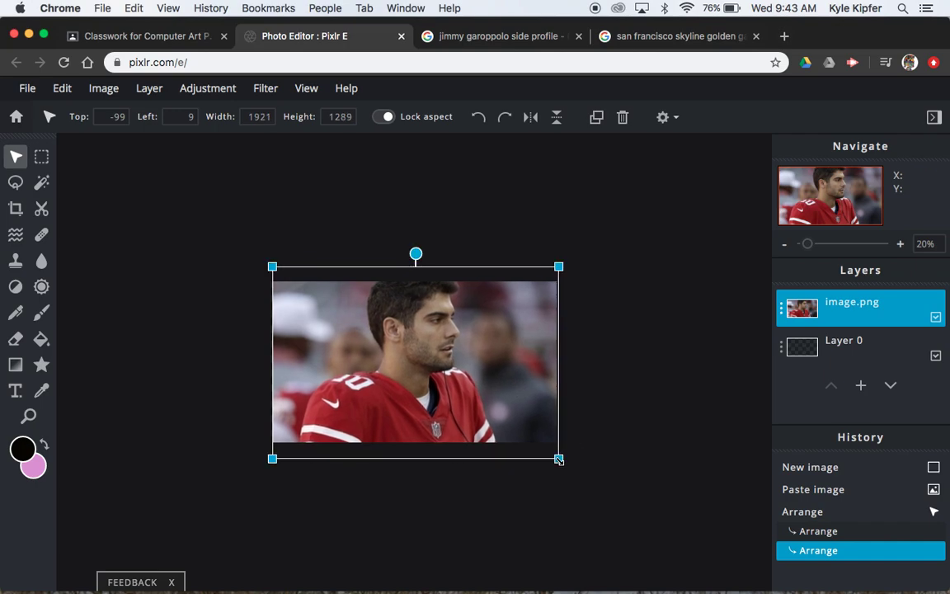
pyautogui.click(151, 239)
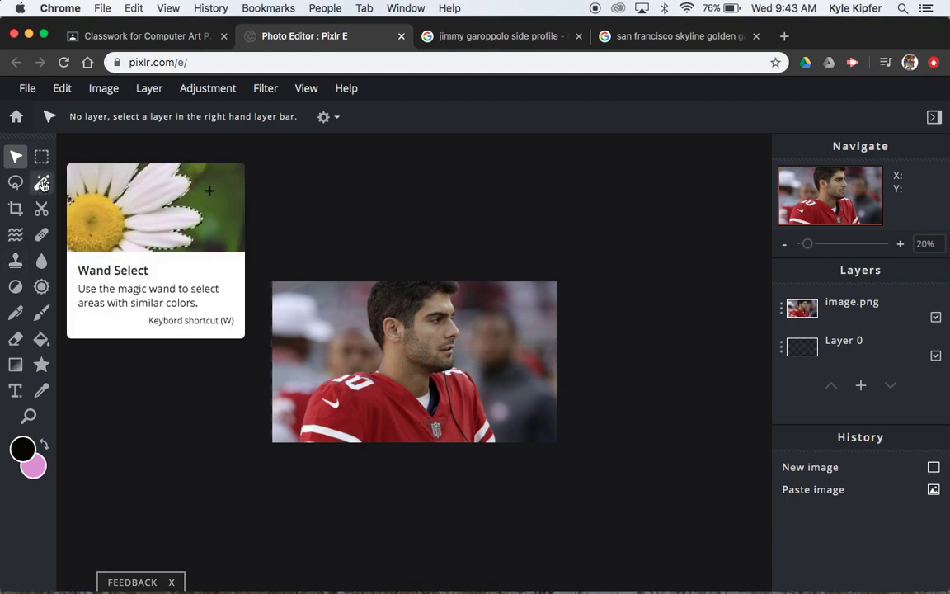
# Select the player's head and torso by tracing the outline with the magnetic lasso at size 50.
pyautogui.click(42, 183)
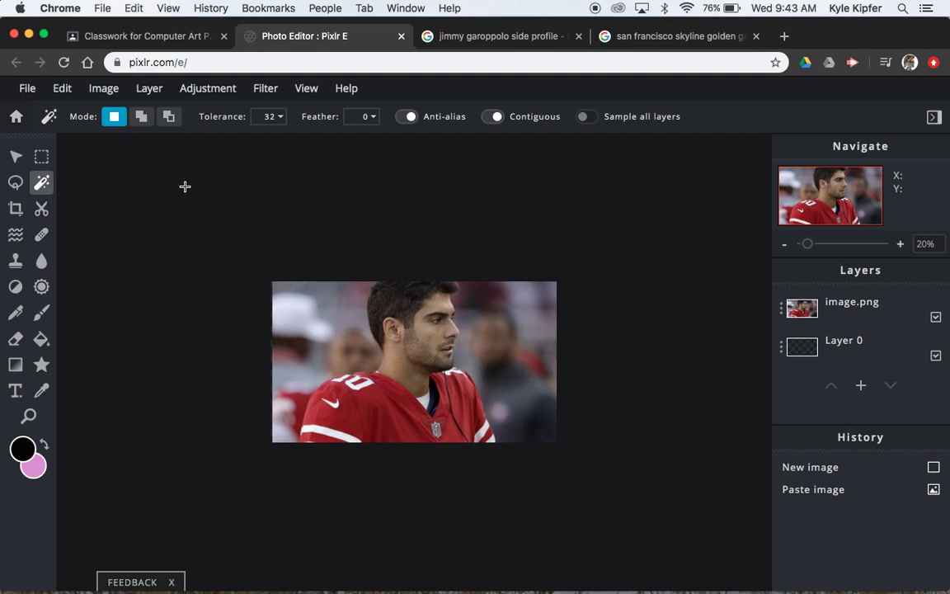
pyautogui.click(19, 184)
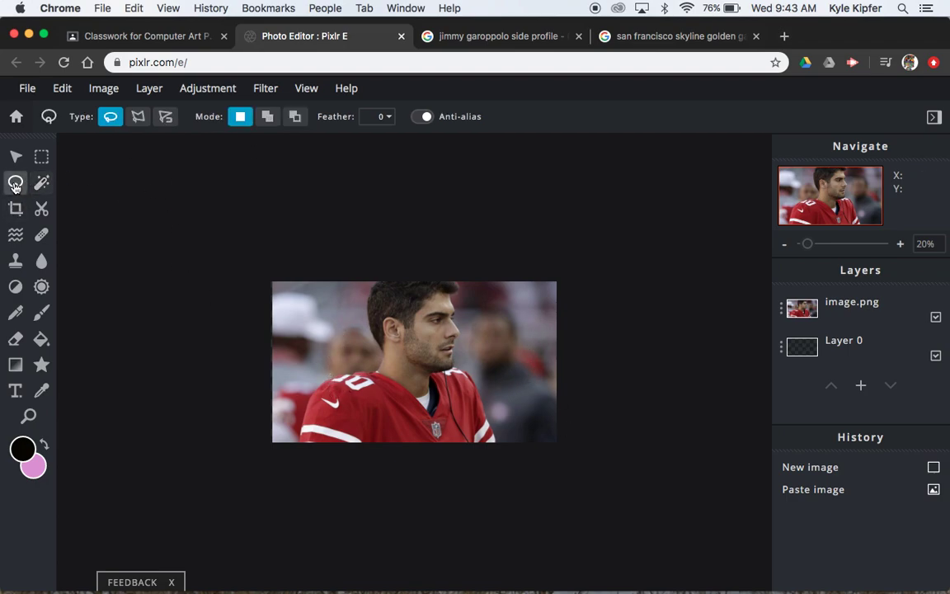
pyautogui.click(165, 118)
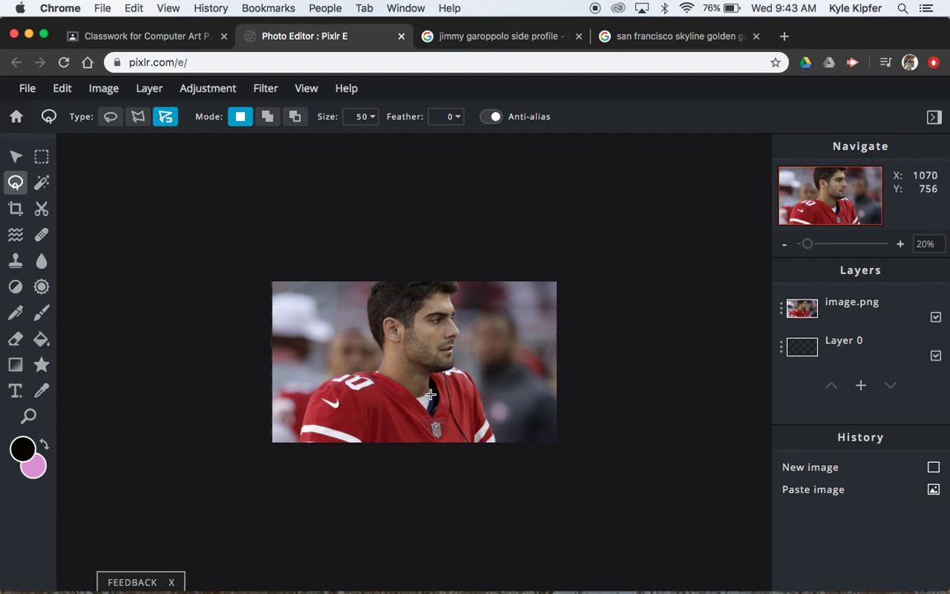
pyautogui.scroll(5, 430, 395)
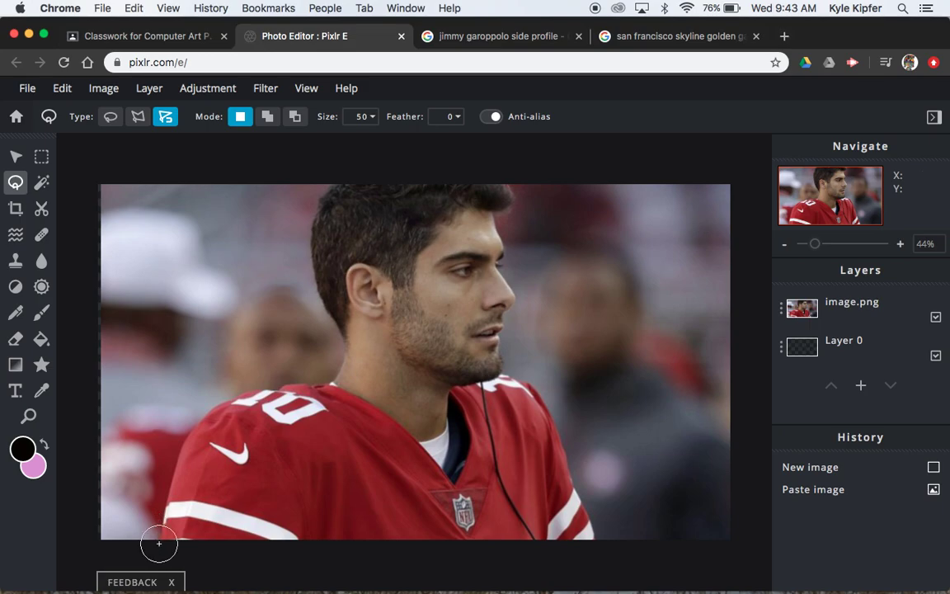
pyautogui.click(160, 543)
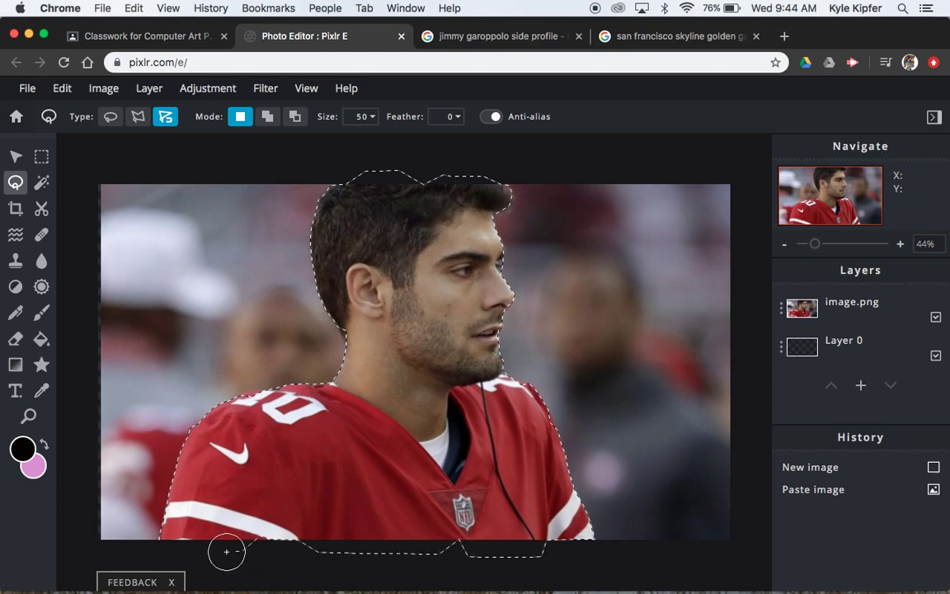
pyautogui.click(160, 544)
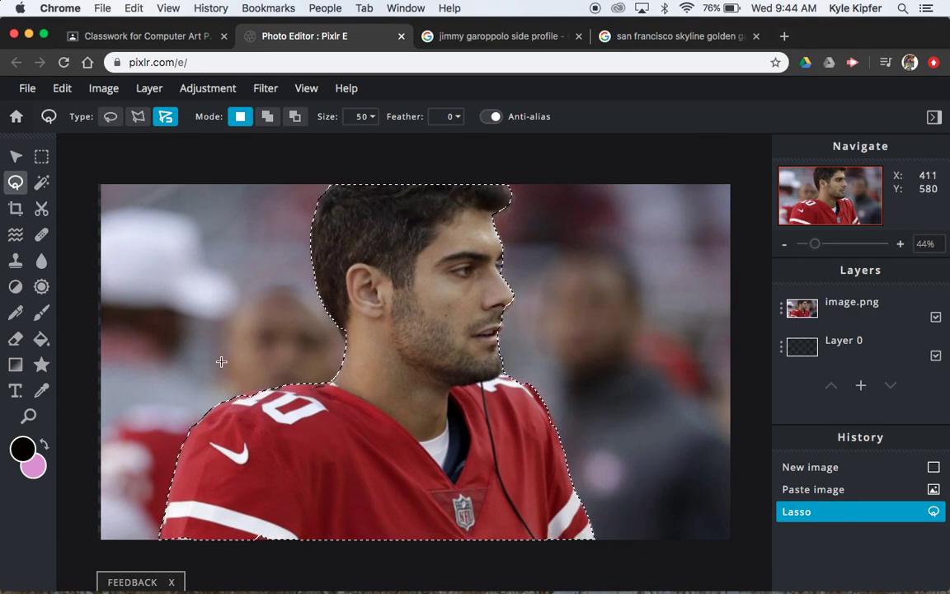
# Add the area around the jersey number on the shoulder to the selection with the free lasso in add mode.
pyautogui.click(116, 120)
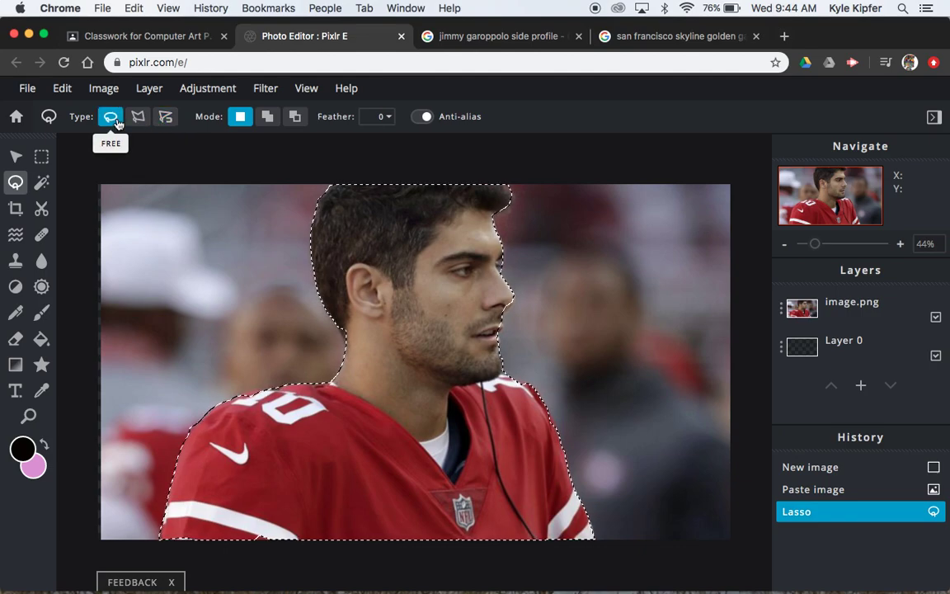
pyautogui.click(267, 116)
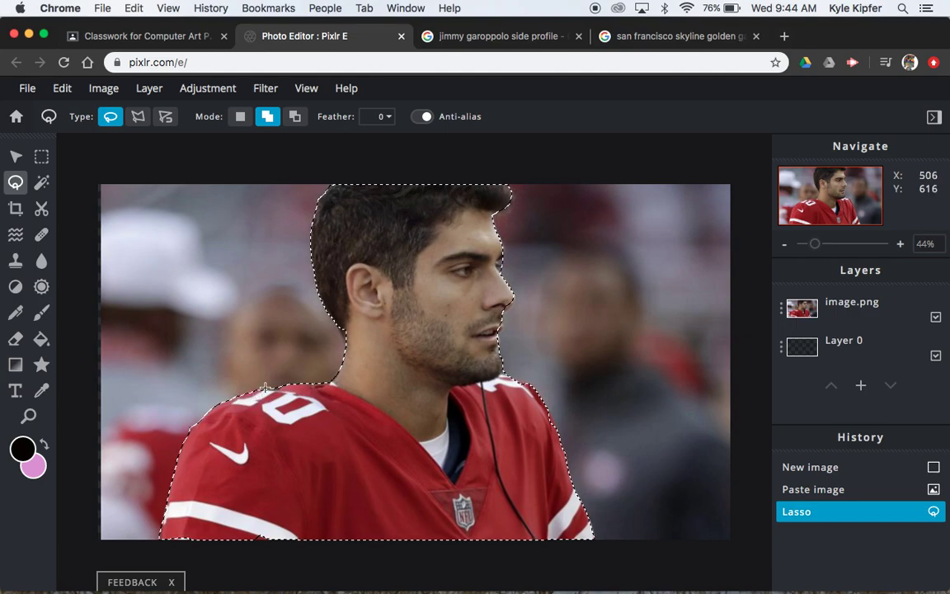
pyautogui.moveTo(247, 403); pyautogui.dragTo(295, 400)
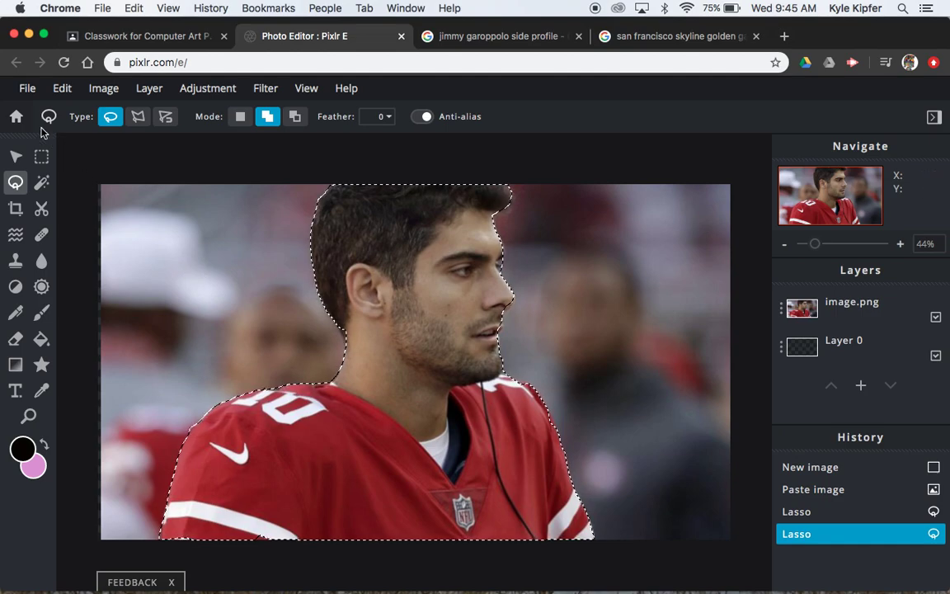
# Invert the selection and clear the background around the player on the photo's layer, leaving nothing selected.
pyautogui.click(63, 91)
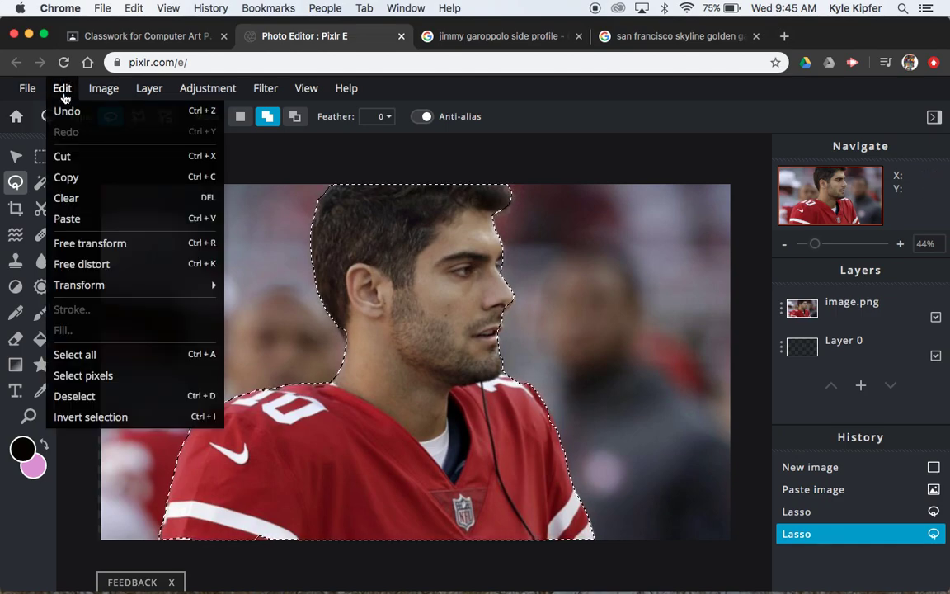
pyautogui.click(148, 413)
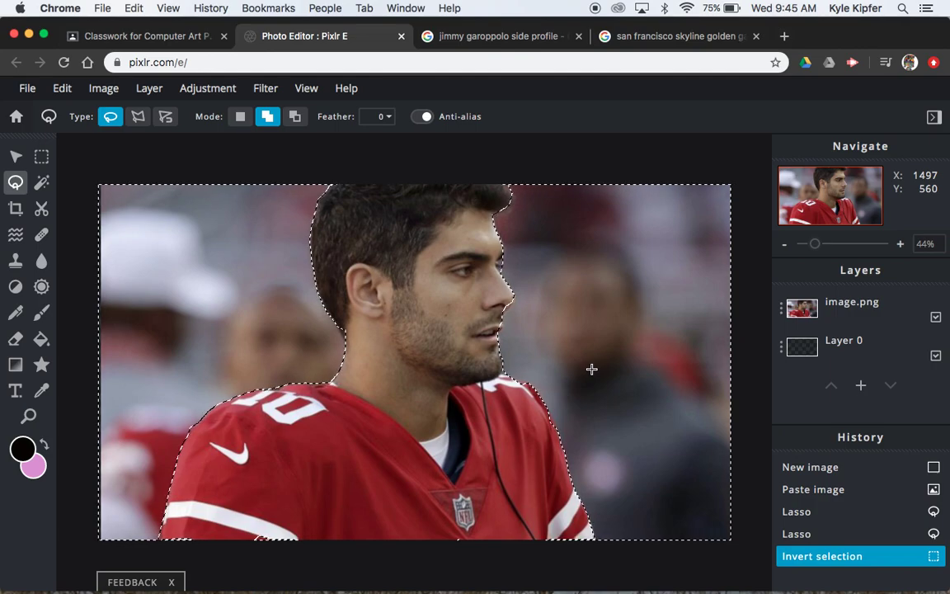
pyautogui.press('BackSpace')
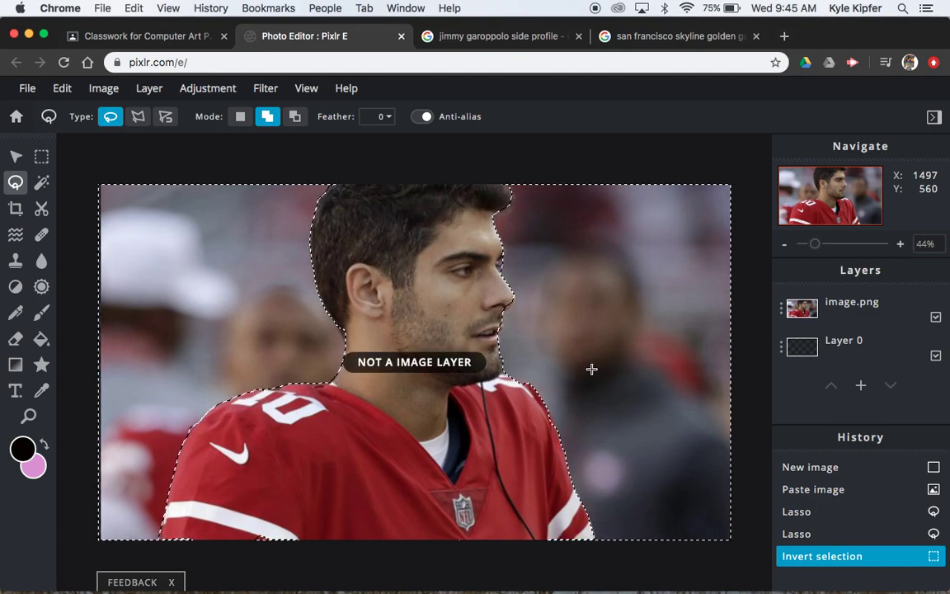
pyautogui.click(860, 303)
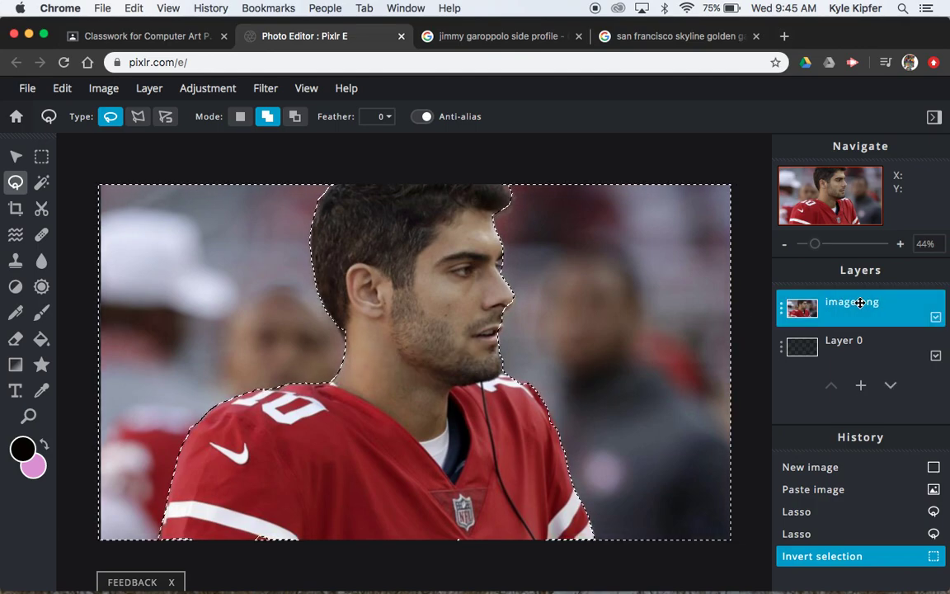
pyautogui.press('Delete')
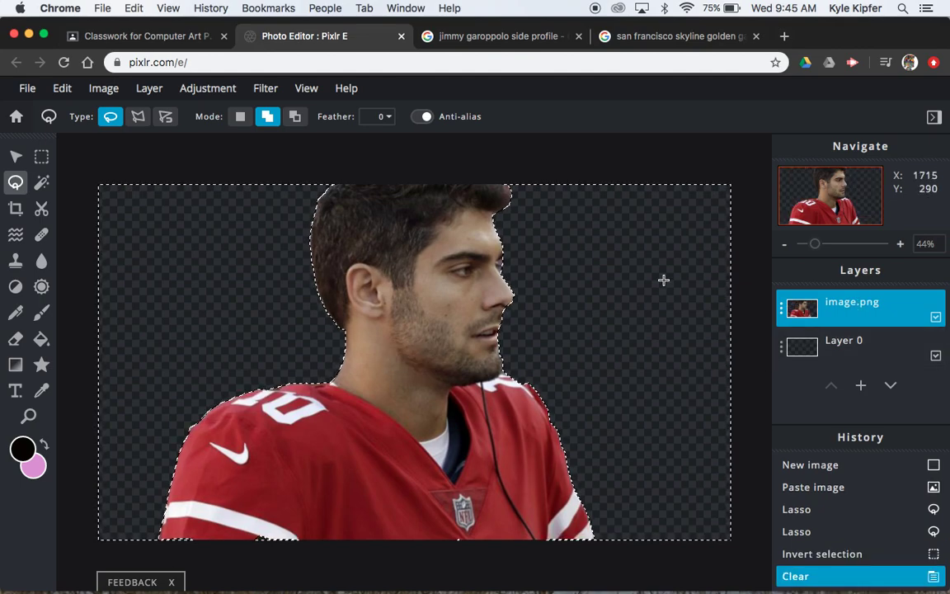
pyautogui.click(85, 155)
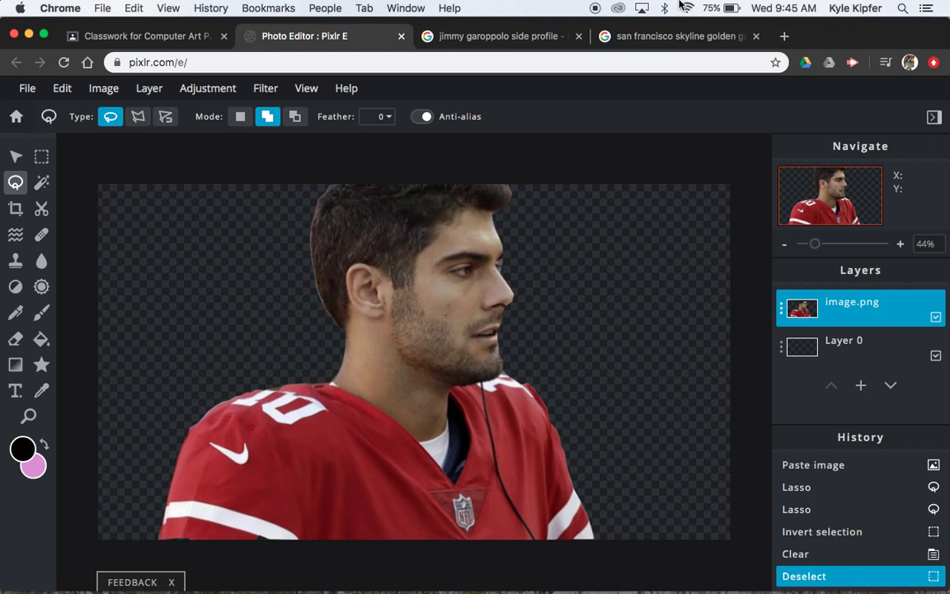
# Copy the night photo of the Golden Gate Bridge from Google Images and paste it into the Pixlr E document.
pyautogui.click(674, 37)
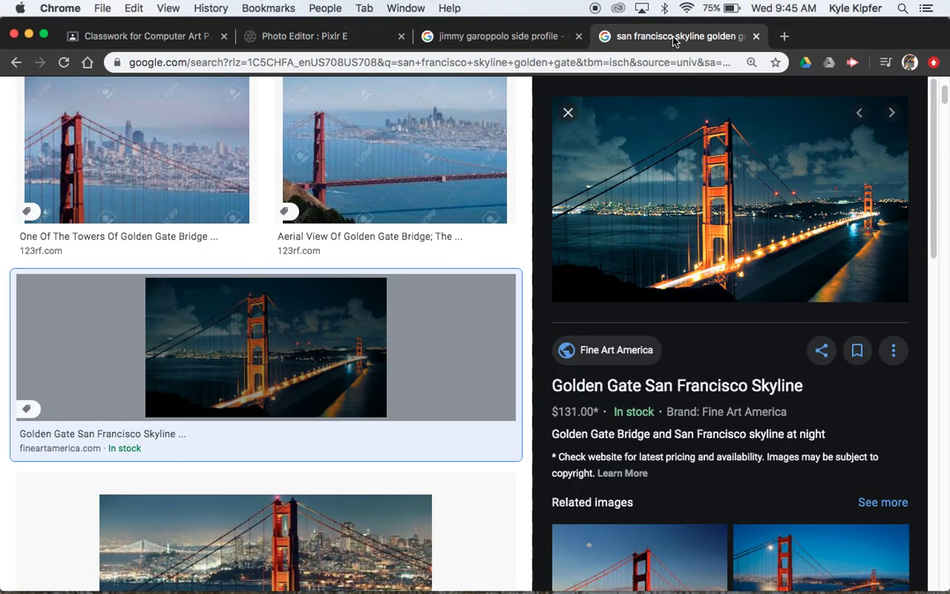
pyautogui.rightClick(707, 203)
pyautogui.click(761, 352)
pyautogui.click(347, 38)
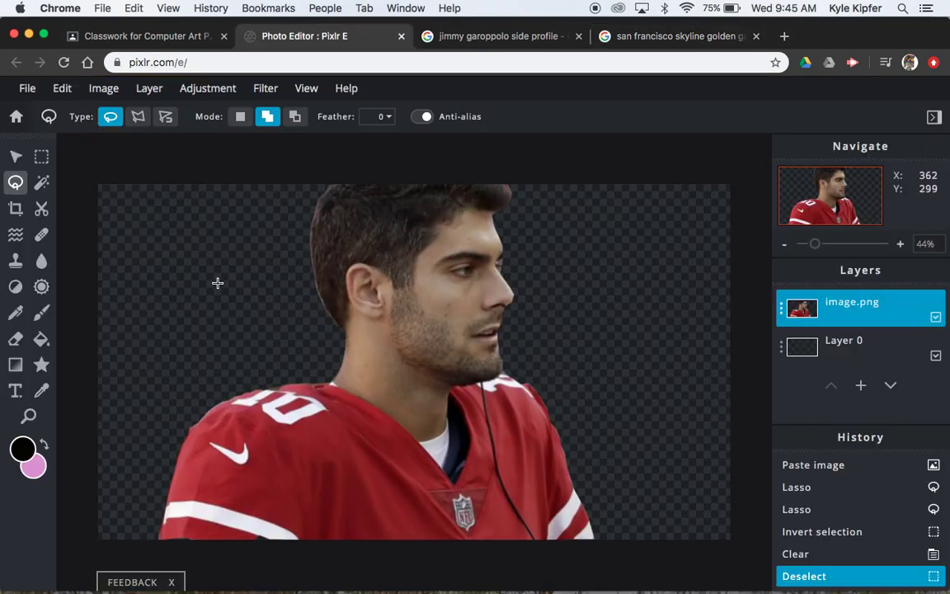
pyautogui.press('super+v')
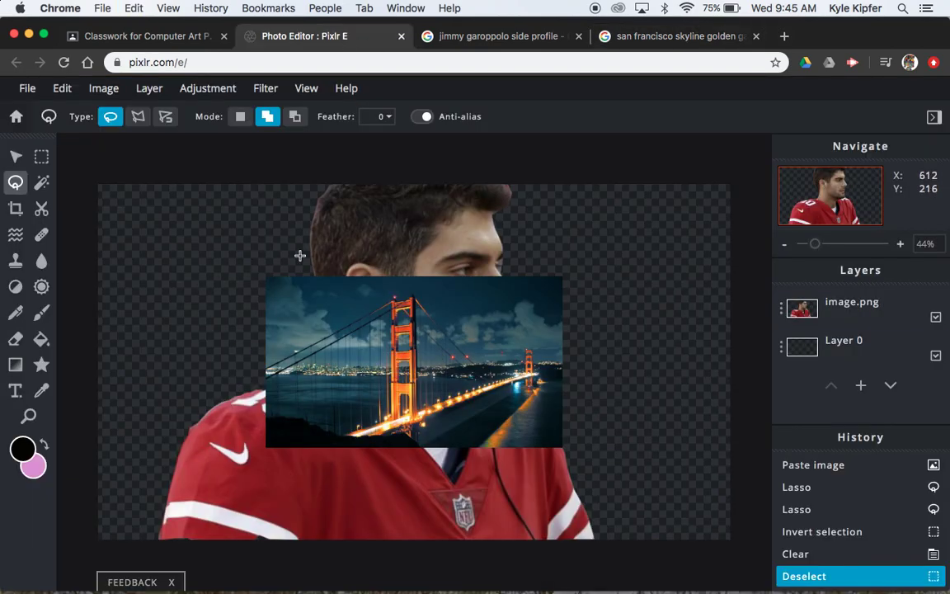
# Enlarge the bridge photo proportionally to about 1985 x 1147 so it covers the whole canvas.
pyautogui.click(17, 157)
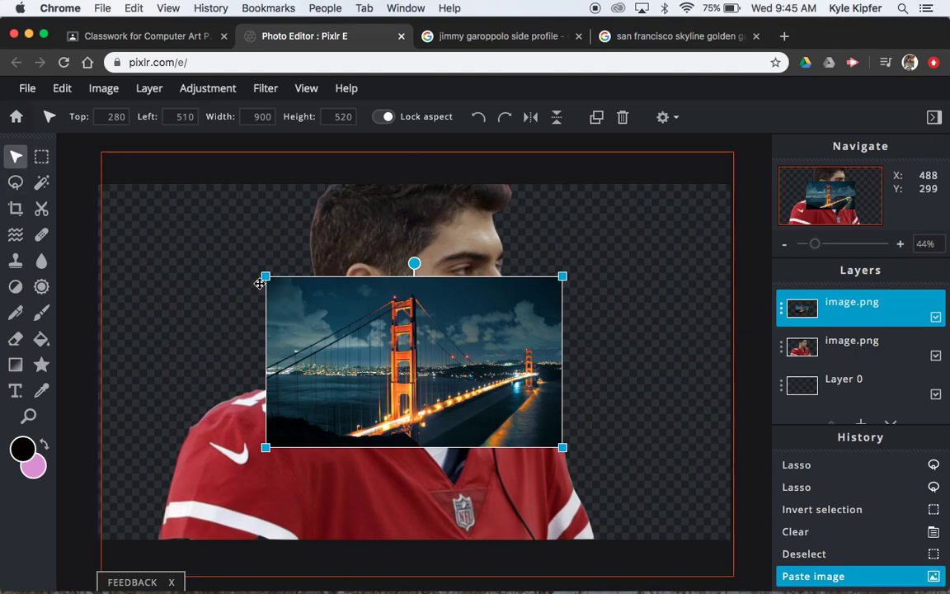
pyautogui.moveTo(267, 278); pyautogui.dragTo(89, 174)
pyautogui.moveTo(586, 449); pyautogui.dragTo(739, 521)
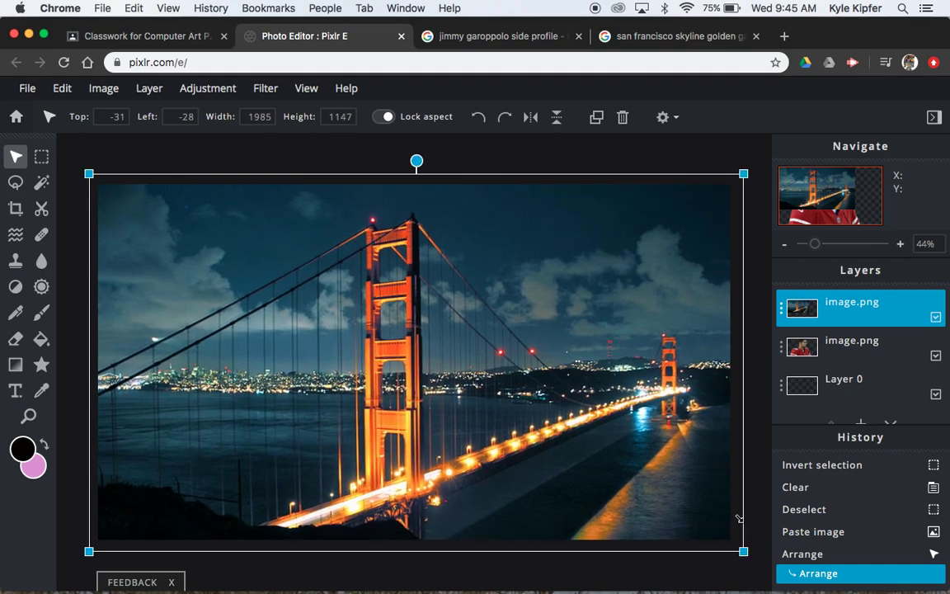
# Try the Multiply and Screen blend modes on the bridge photo's layer, and settle on Overlay.
pyautogui.click(757, 150)
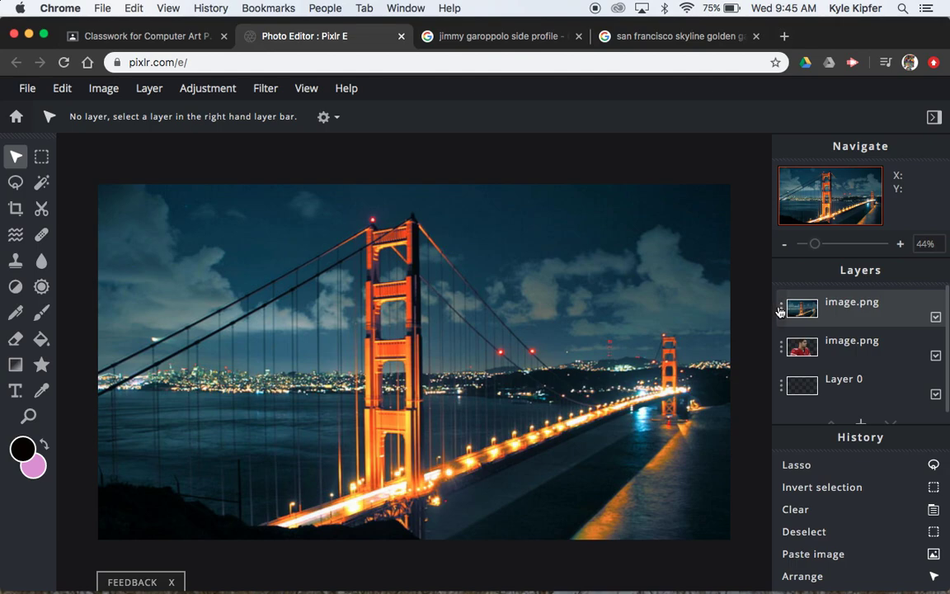
pyautogui.click(783, 309)
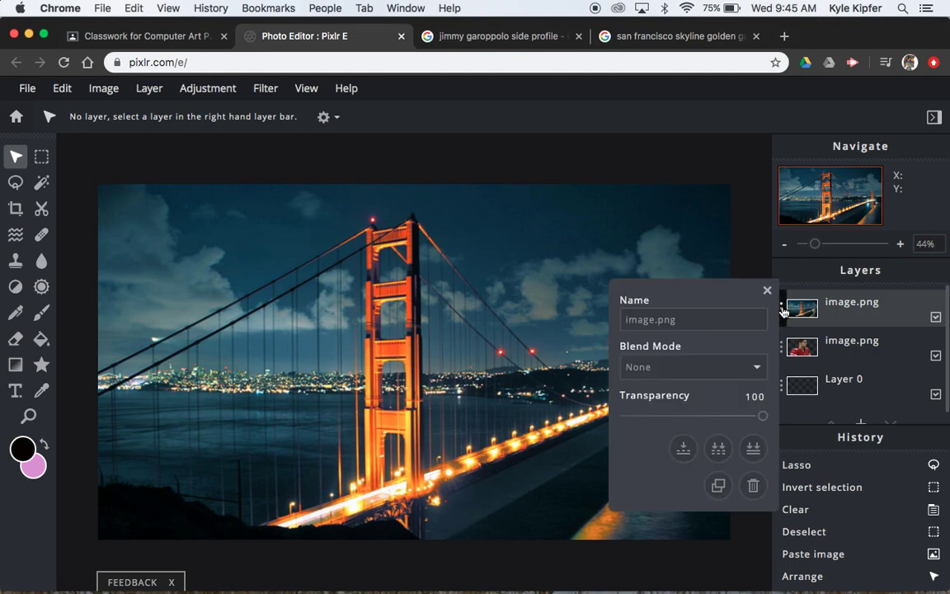
pyautogui.click(757, 368)
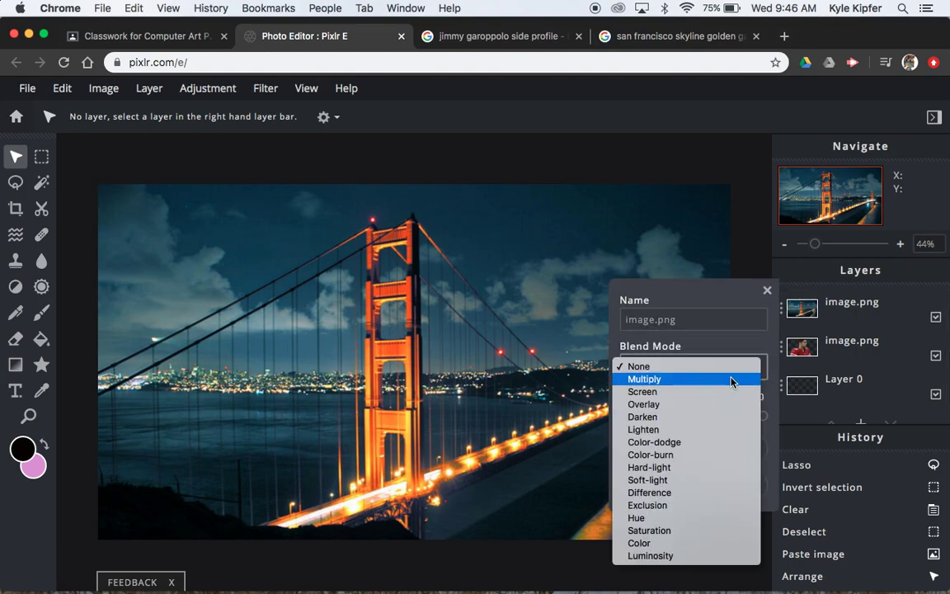
pyautogui.click(732, 380)
pyautogui.click(752, 363)
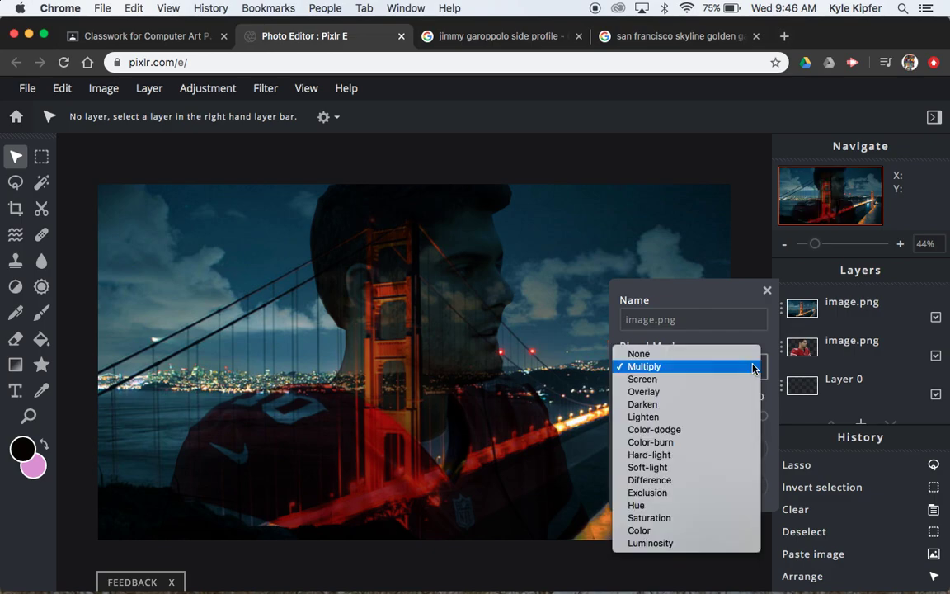
pyautogui.click(714, 382)
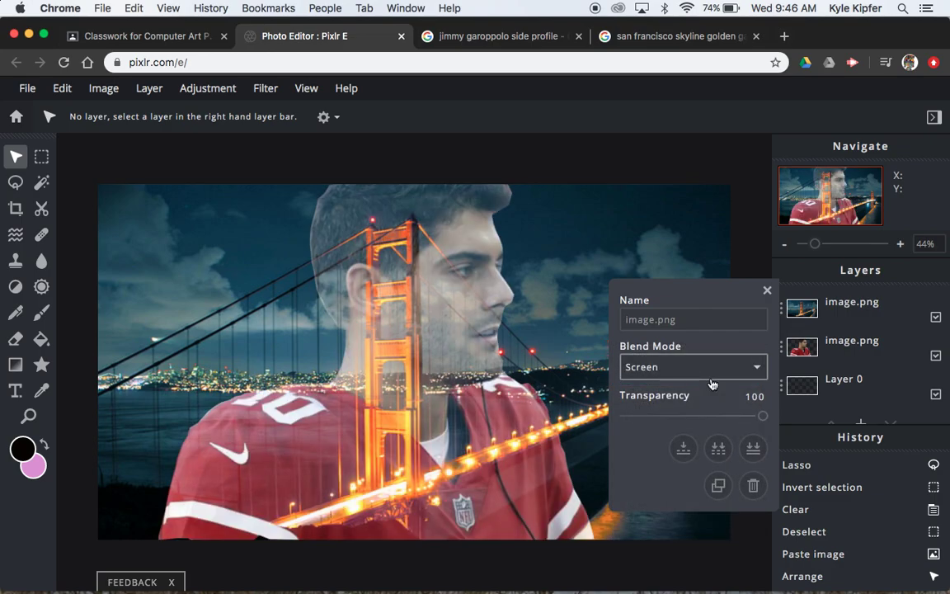
pyautogui.click(756, 367)
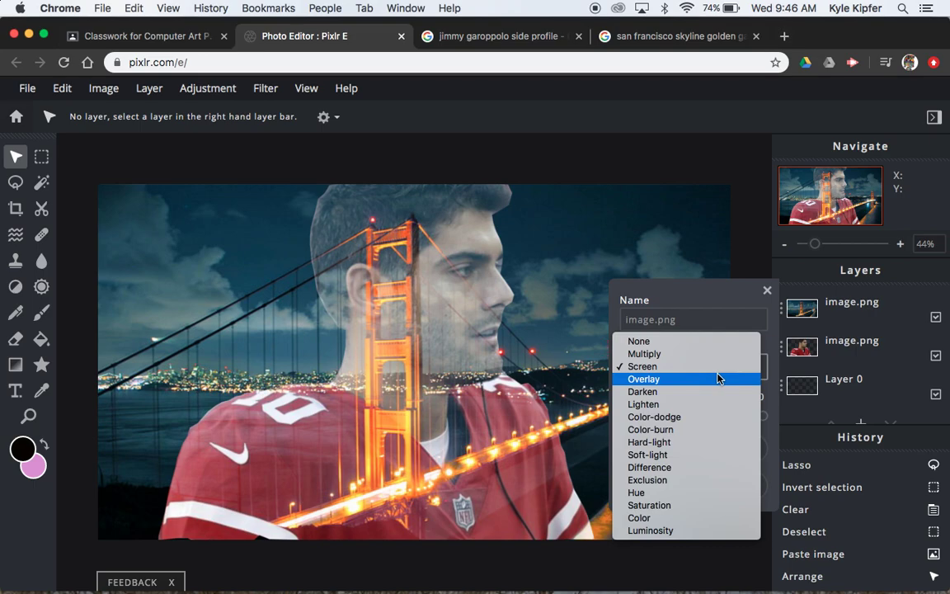
pyautogui.click(719, 378)
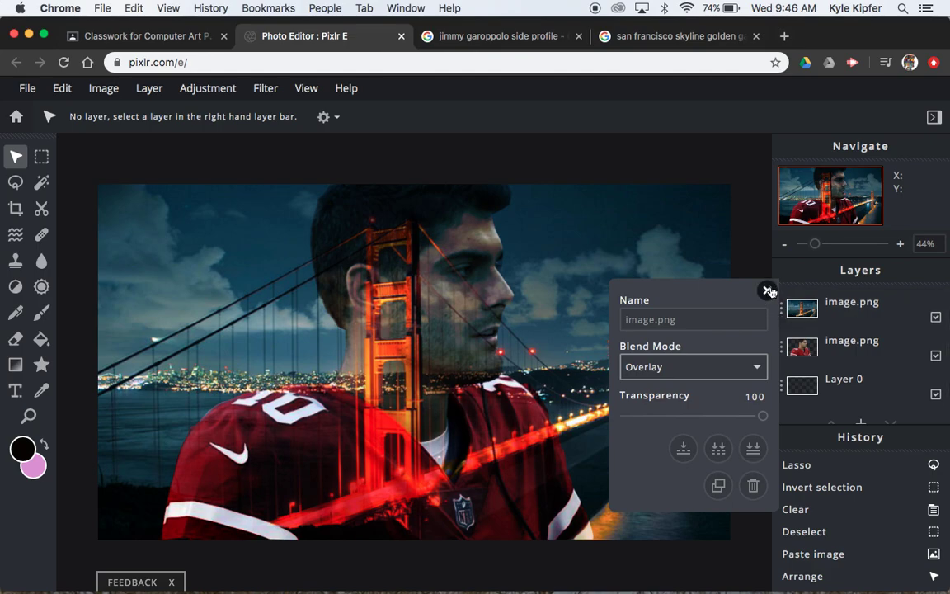
pyautogui.click(768, 291)
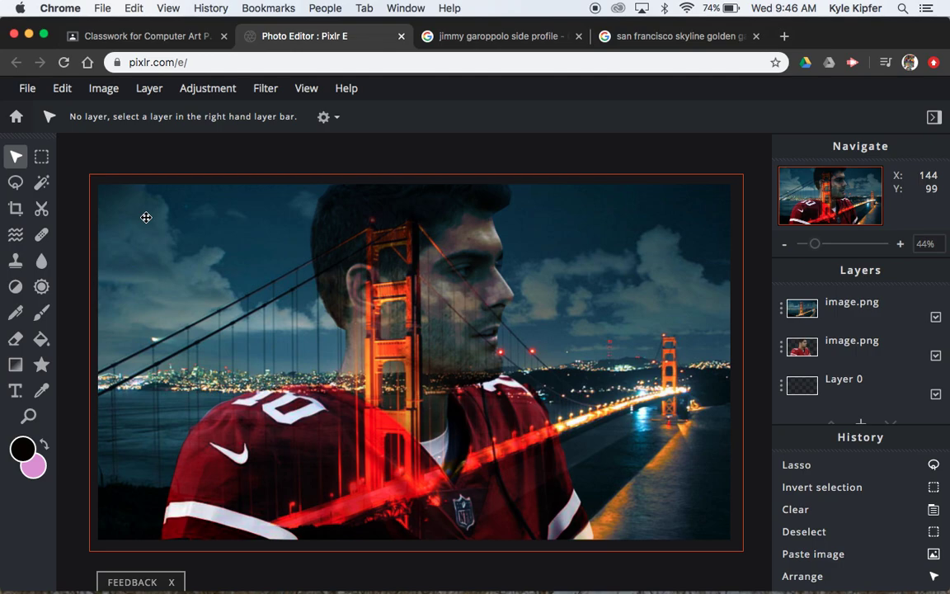
# Shift the bridge photo left to about -366 and up to about -51 so its large tower stands behind the player's head.
pyautogui.moveTo(206, 277); pyautogui.dragTo(93, 267)
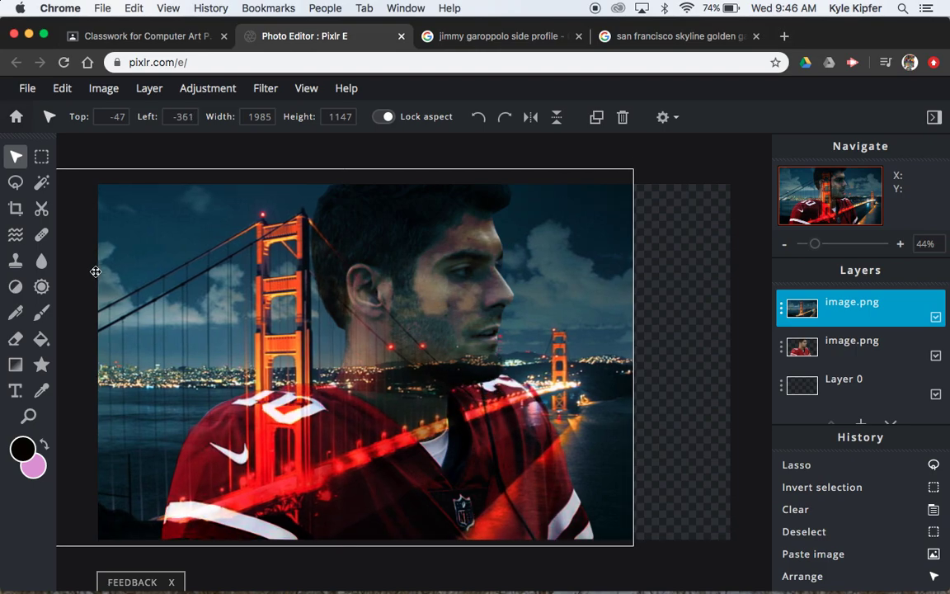
pyautogui.moveTo(95, 269); pyautogui.dragTo(93, 270)
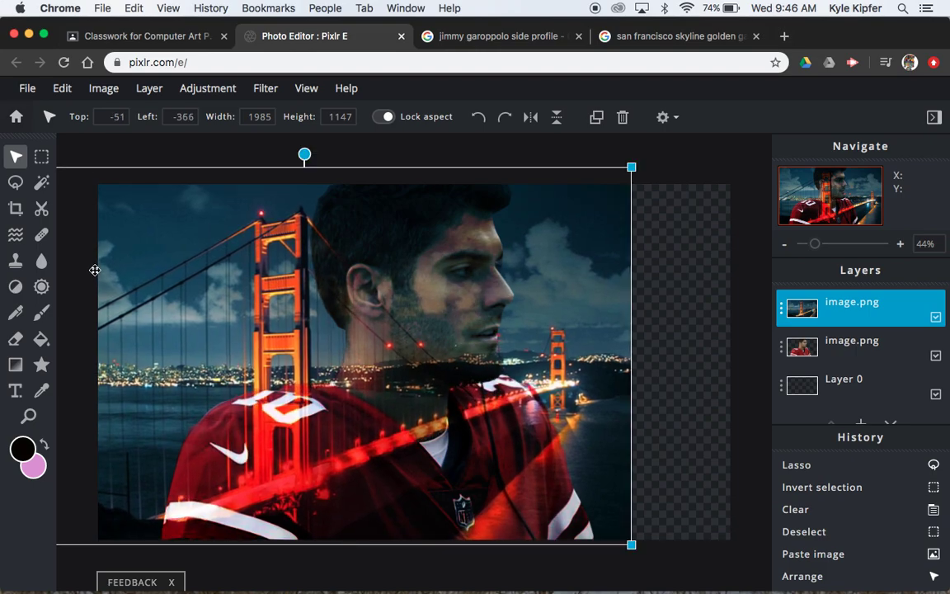
pyautogui.click(749, 167)
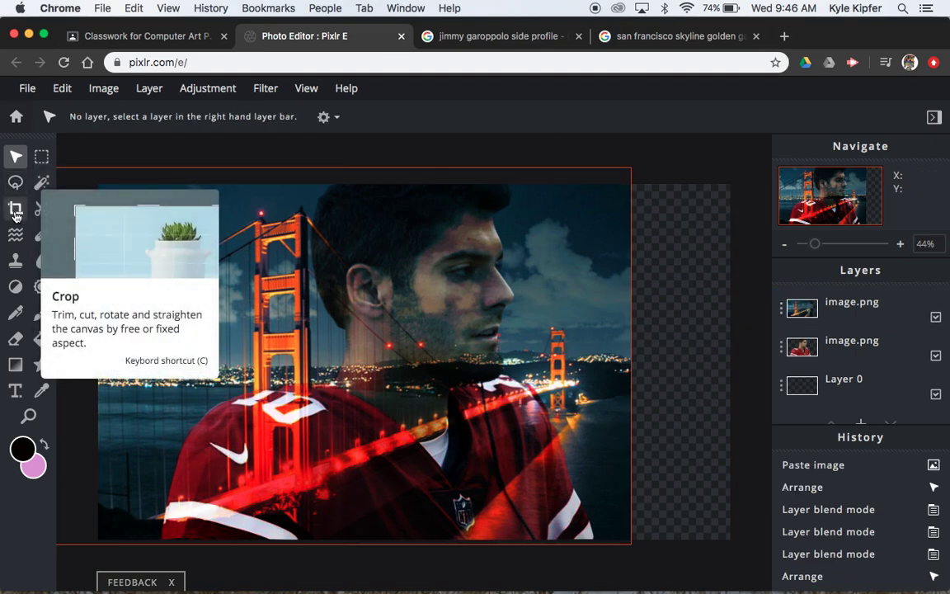
# Crop the canvas freely to about 1302 x 1080, trimming the empty strip beside the bridge photo and part of the opposite side.
pyautogui.click(16, 212)
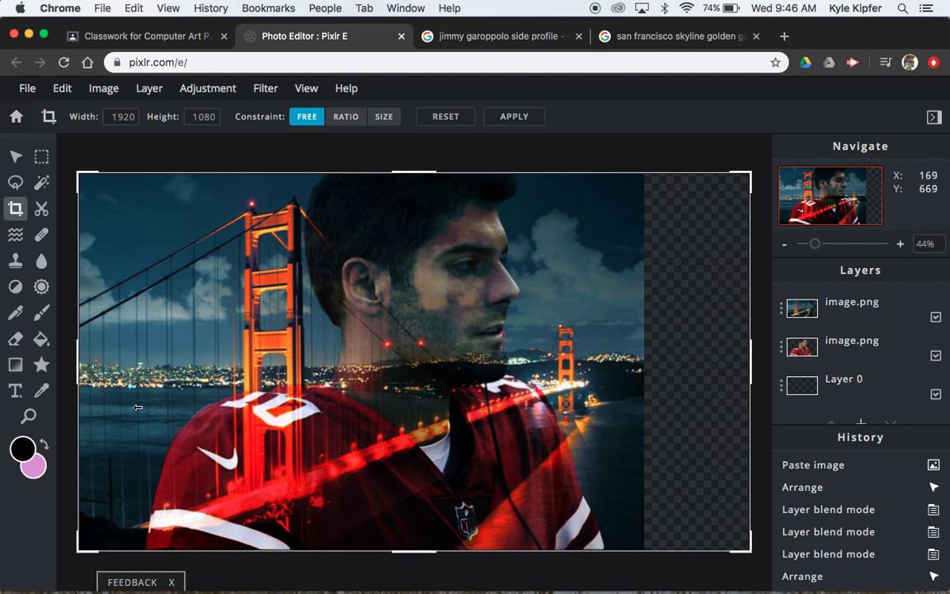
pyautogui.moveTo(78, 366); pyautogui.dragTo(224, 365)
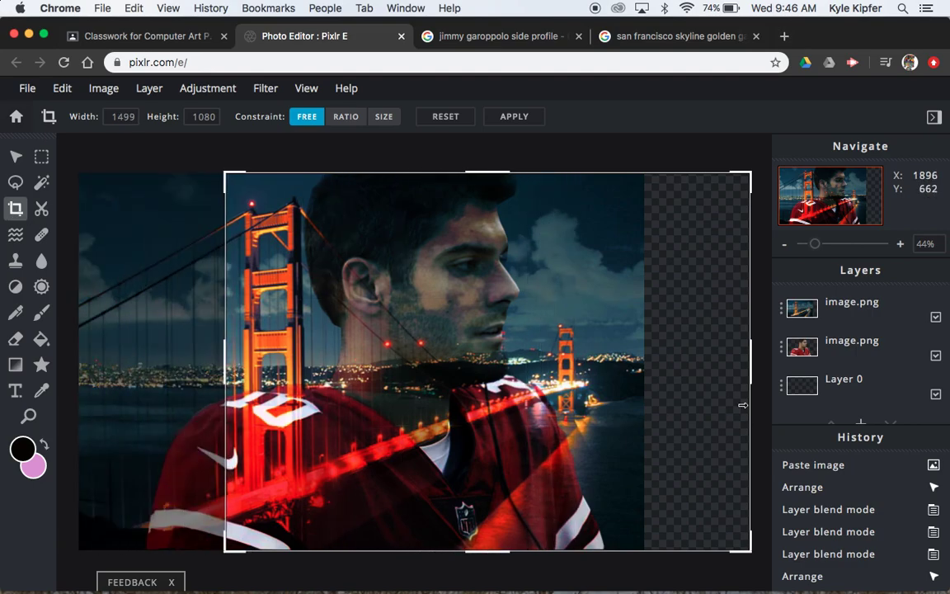
pyautogui.moveTo(751, 366); pyautogui.dragTo(647, 363)
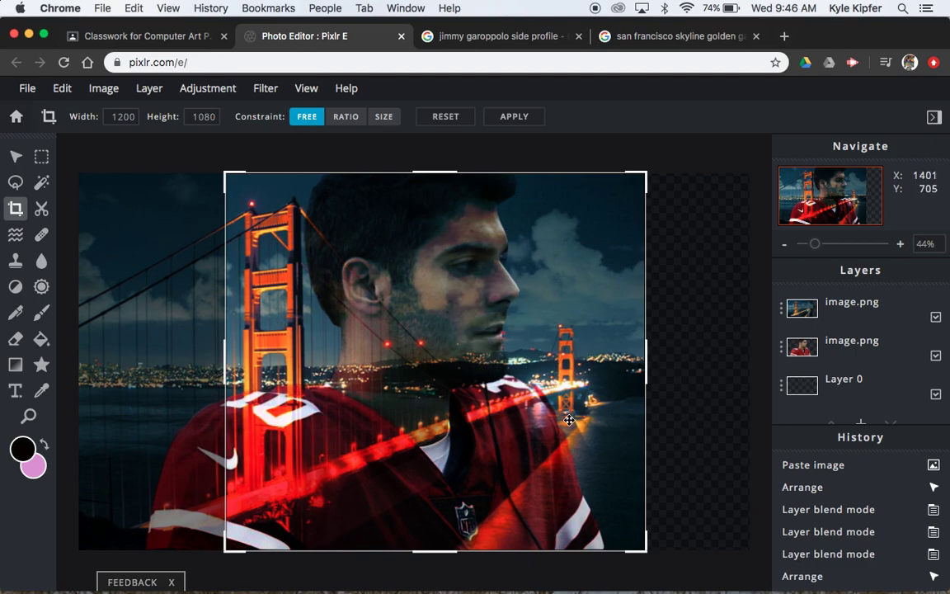
pyautogui.moveTo(224, 361); pyautogui.dragTo(189, 357)
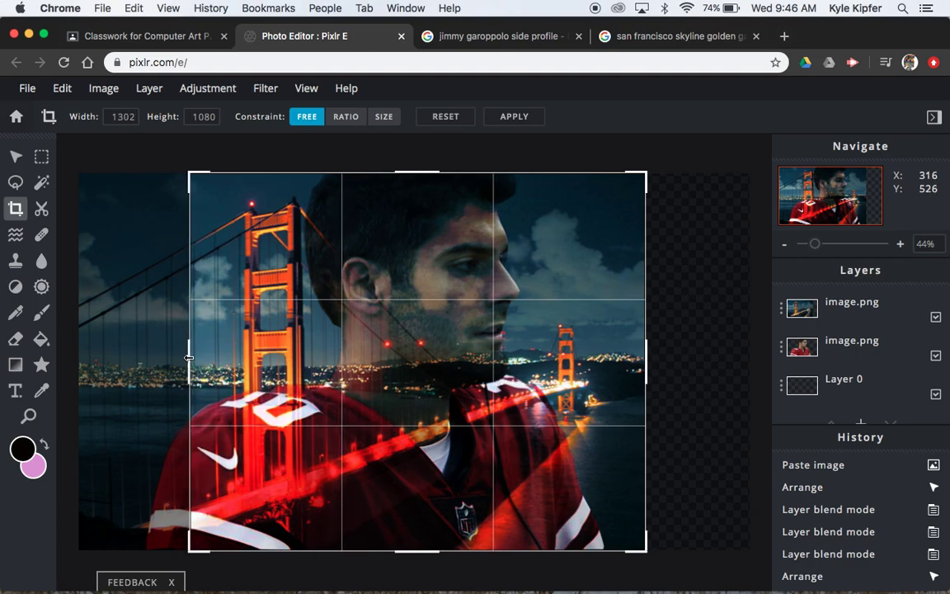
pyautogui.moveTo(189, 357); pyautogui.dragTo(189, 357)
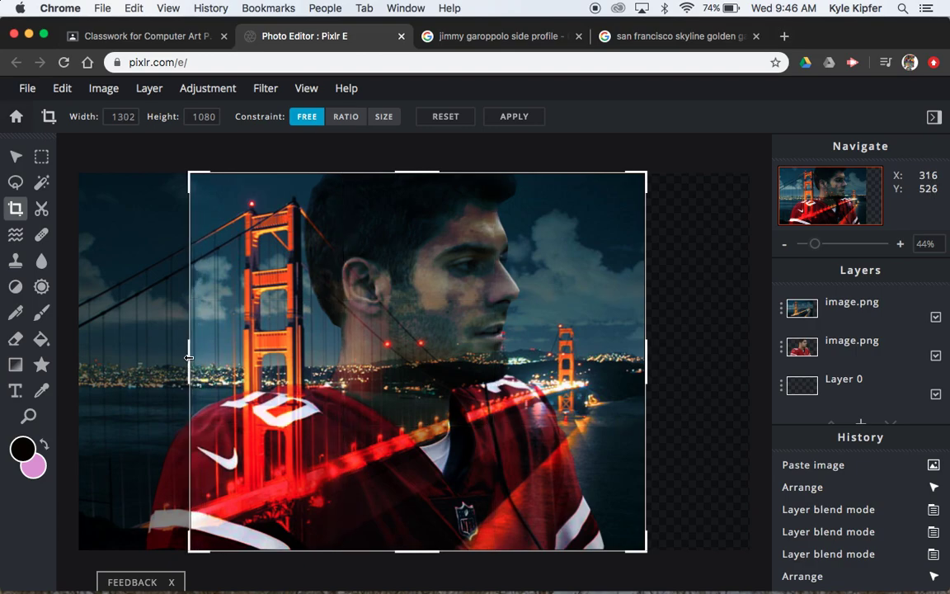
pyautogui.click(16, 156)
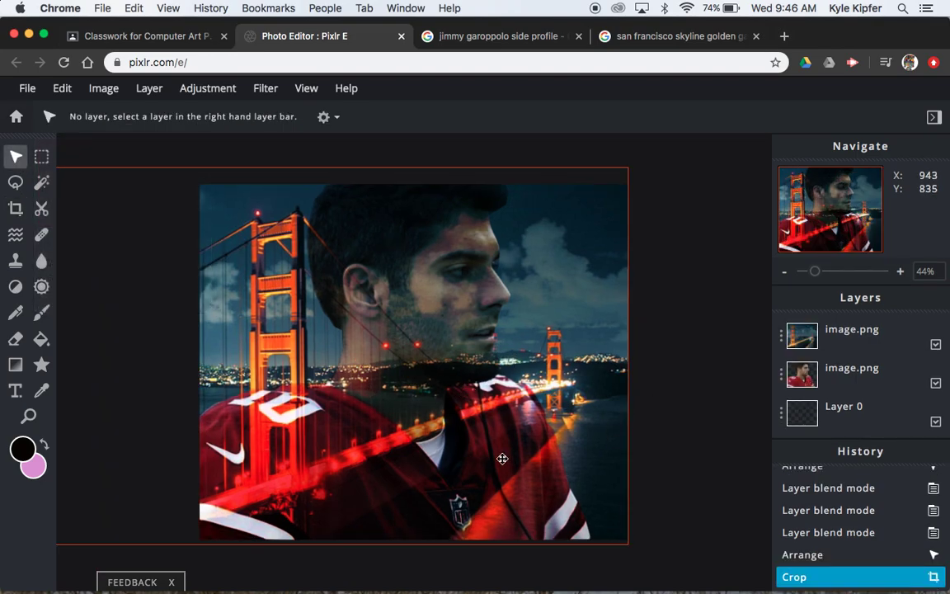
# Enlarge the bridge photo proportionally to about 2098 x 1212, reposition it to cover the cropped canvas, and leave no layer selected.
pyautogui.click(857, 328)
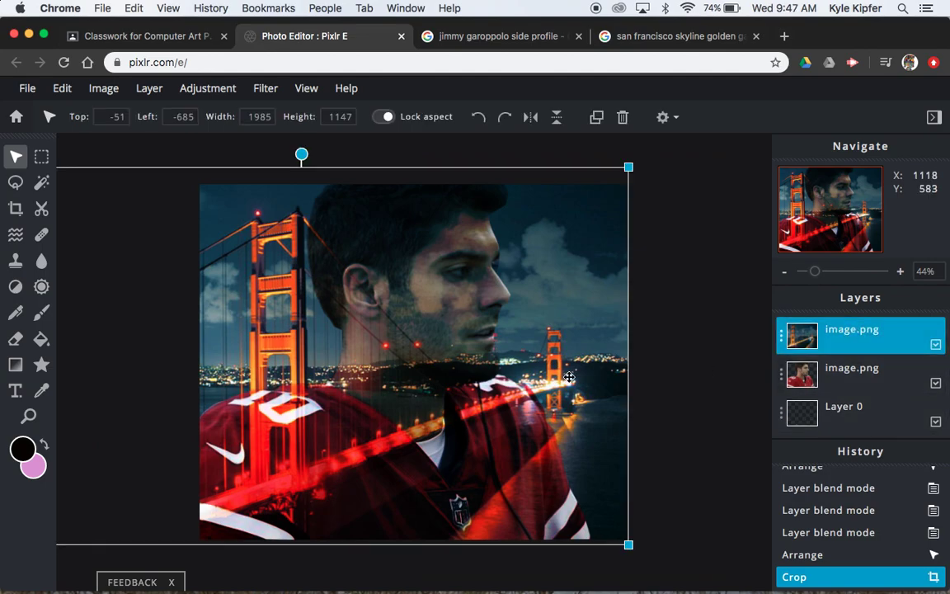
pyautogui.moveTo(569, 377)
pyautogui.mouseDown()
pyautogui.moveTo(584, 377)
pyautogui.moveTo(536, 377)
pyautogui.moveTo(555, 377)
pyautogui.mouseUp()
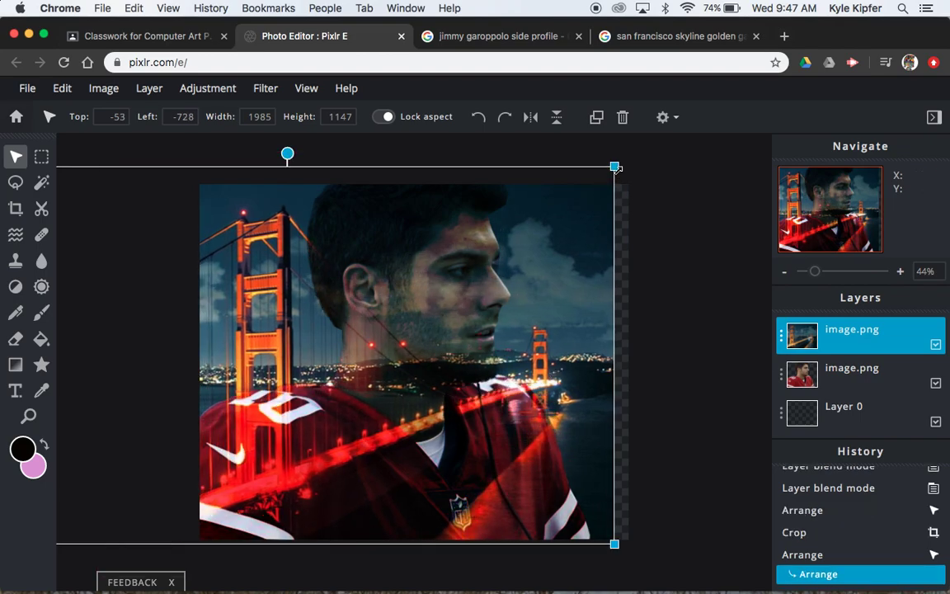
pyautogui.moveTo(623, 164); pyautogui.dragTo(652, 145)
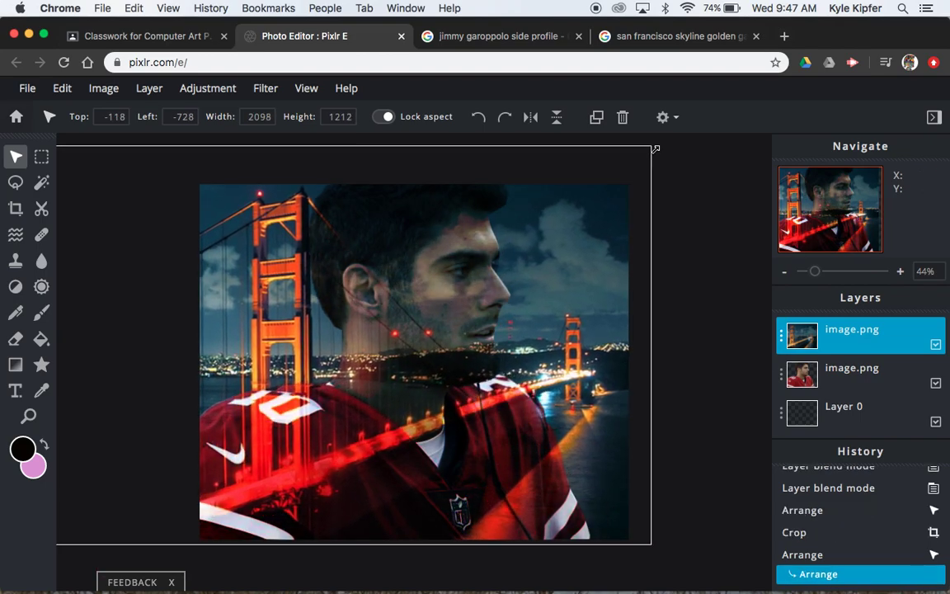
pyautogui.moveTo(556, 286); pyautogui.dragTo(573, 287)
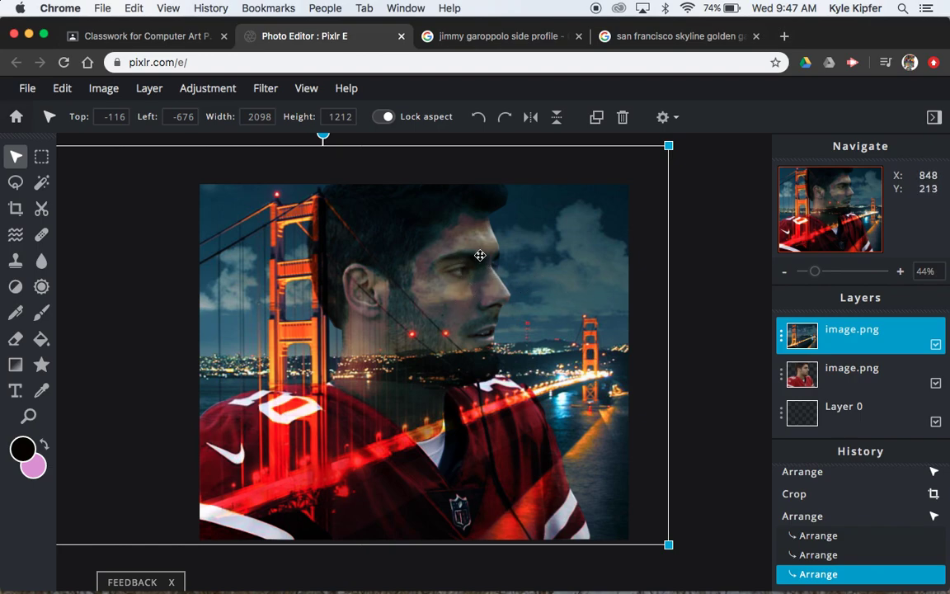
pyautogui.click(720, 269)
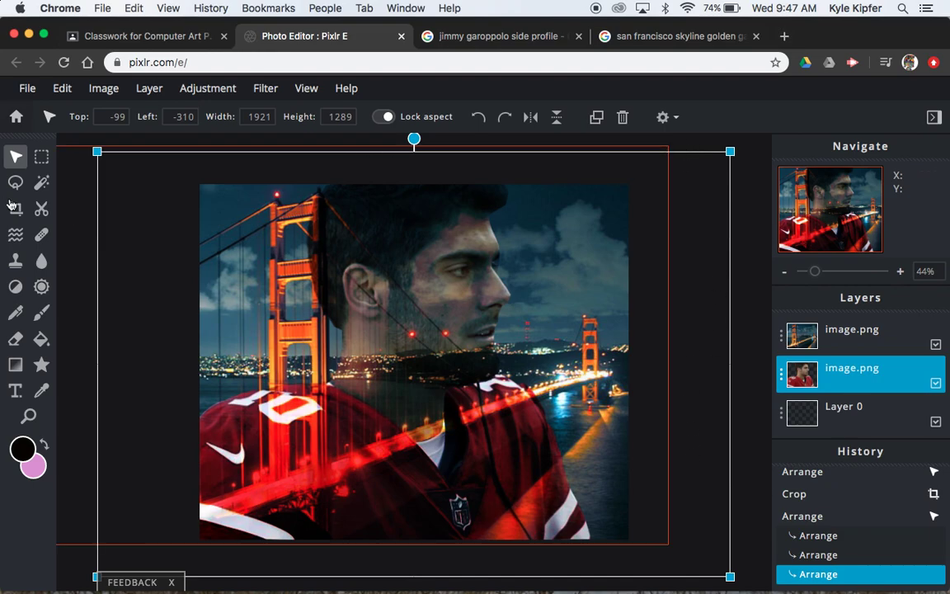
pyautogui.click(66, 192)
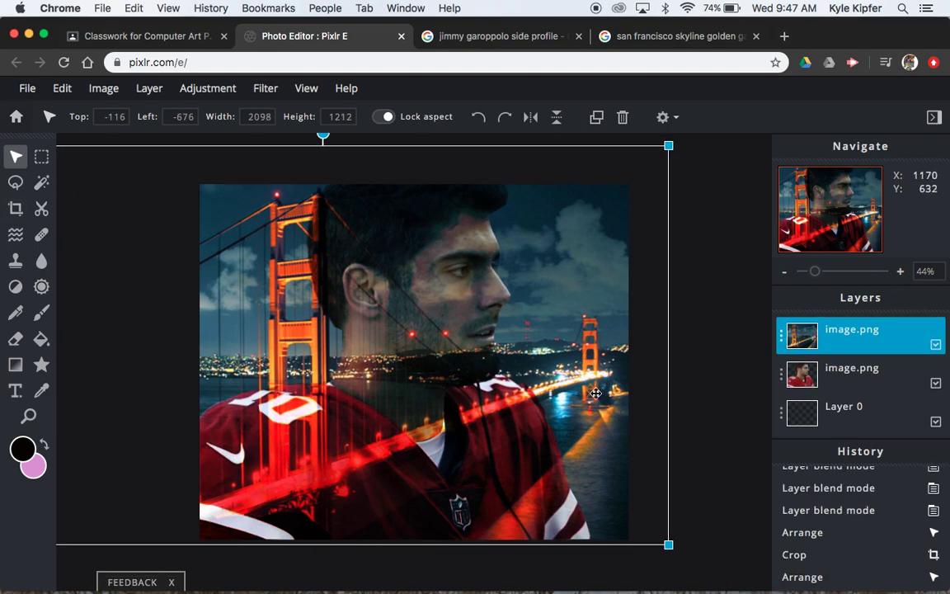
pyautogui.click(744, 497)
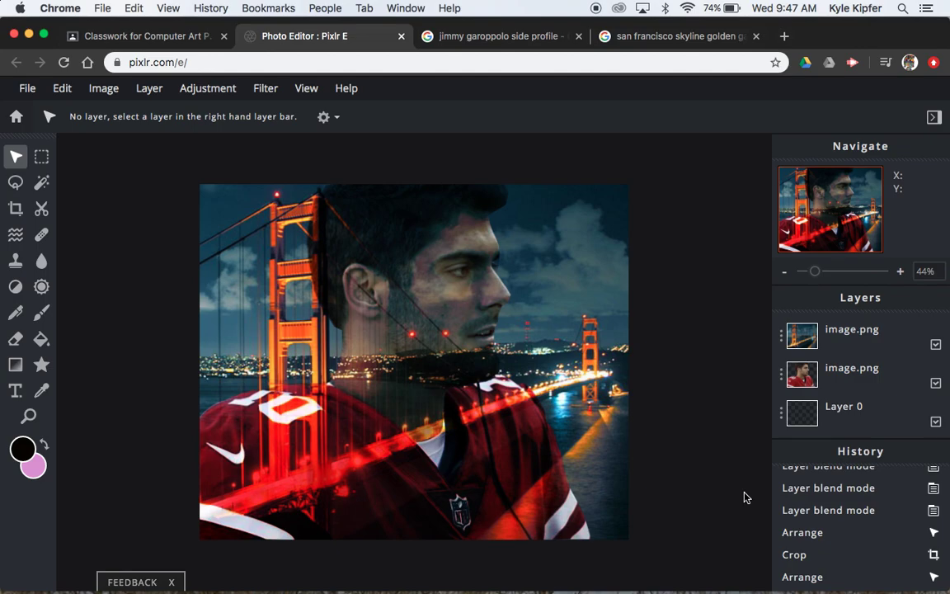